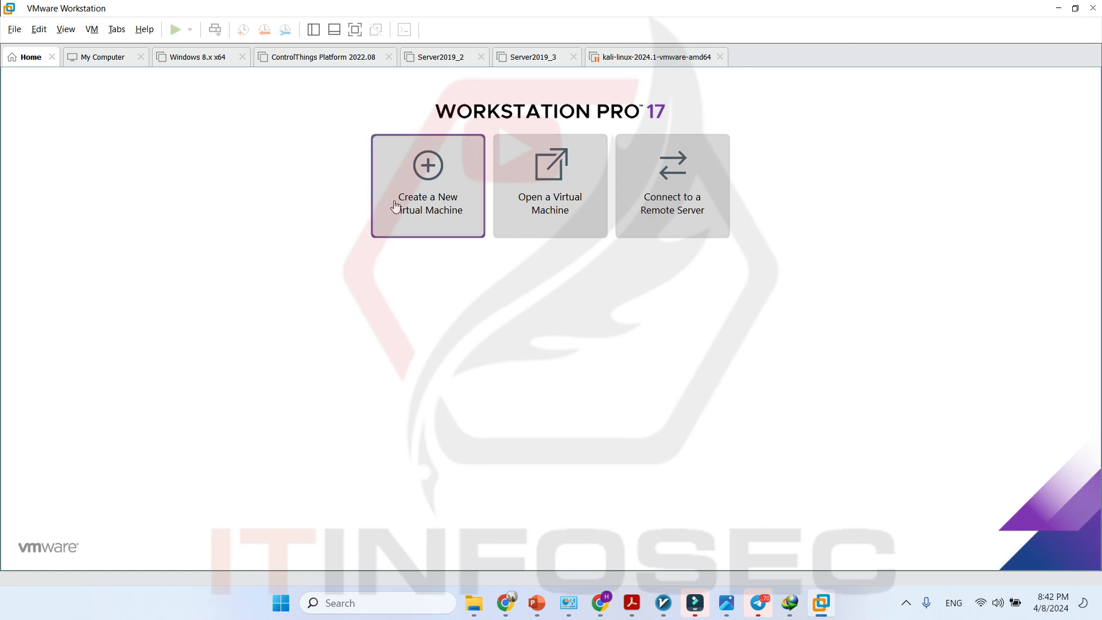
- Start a new virtual machine with the Typical configuration and use the Windows Server 2019 ISO as its installer disc image
{"action": "left_click", "coordinate": [438, 224]}
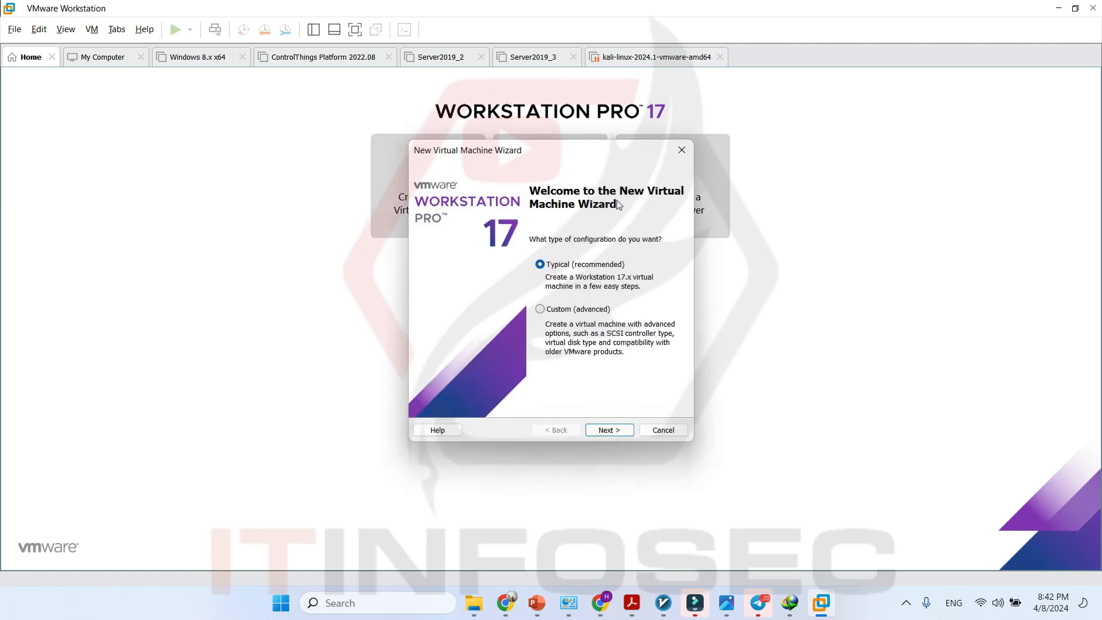
{"action": "left_click", "coordinate": [607, 430]}
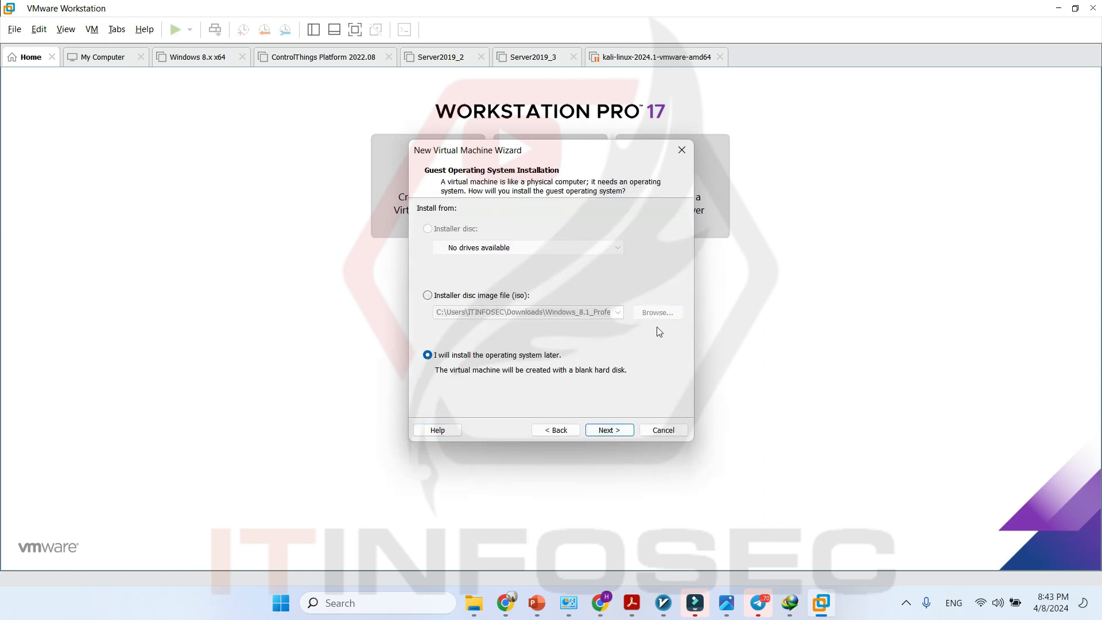
{"action": "left_click", "coordinate": [526, 296]}
{"action": "left_click", "coordinate": [660, 313]}
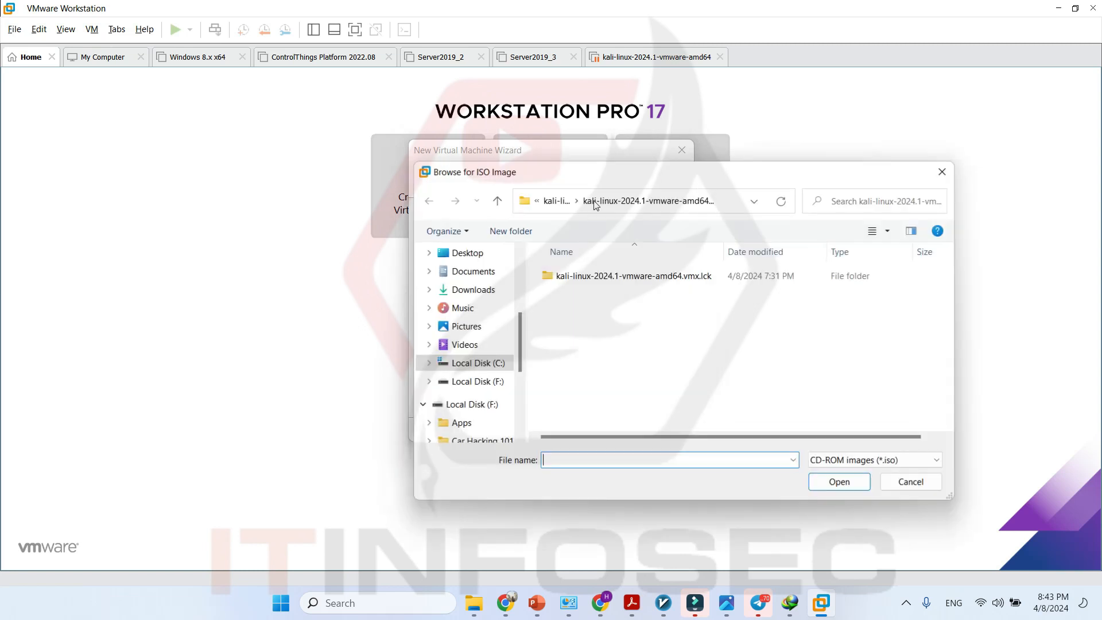
{"action": "left_click", "coordinate": [721, 207]}
{"action": "key", "text": "ctrl+v"}
{"action": "key", "text": "Return"}
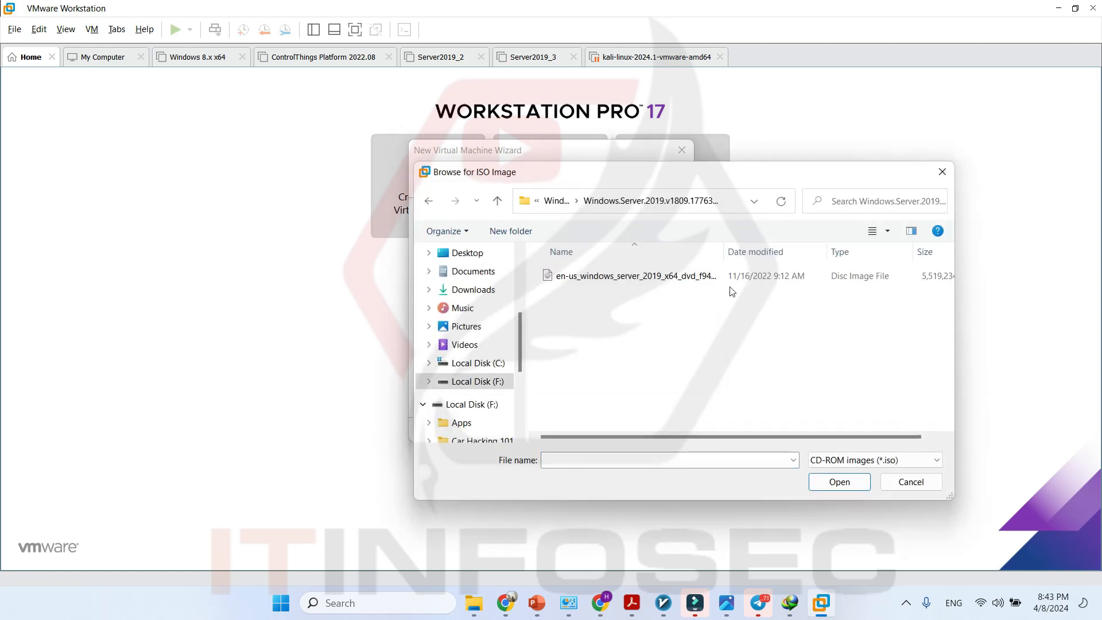
{"action": "double_click", "coordinate": [616, 277]}
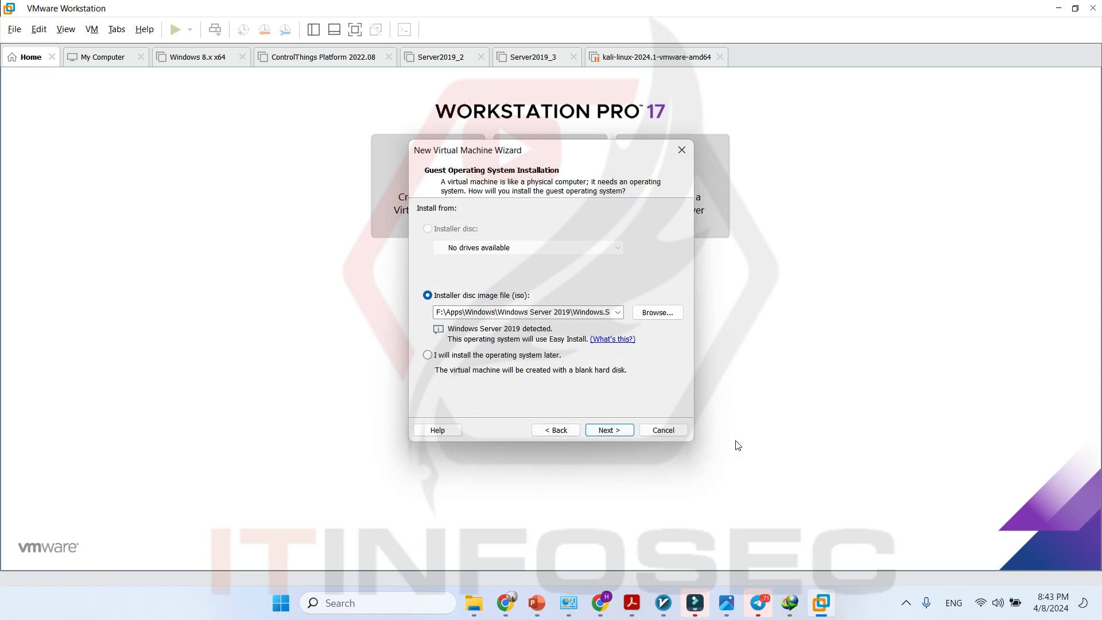
{"action": "left_click", "coordinate": [609, 430]}
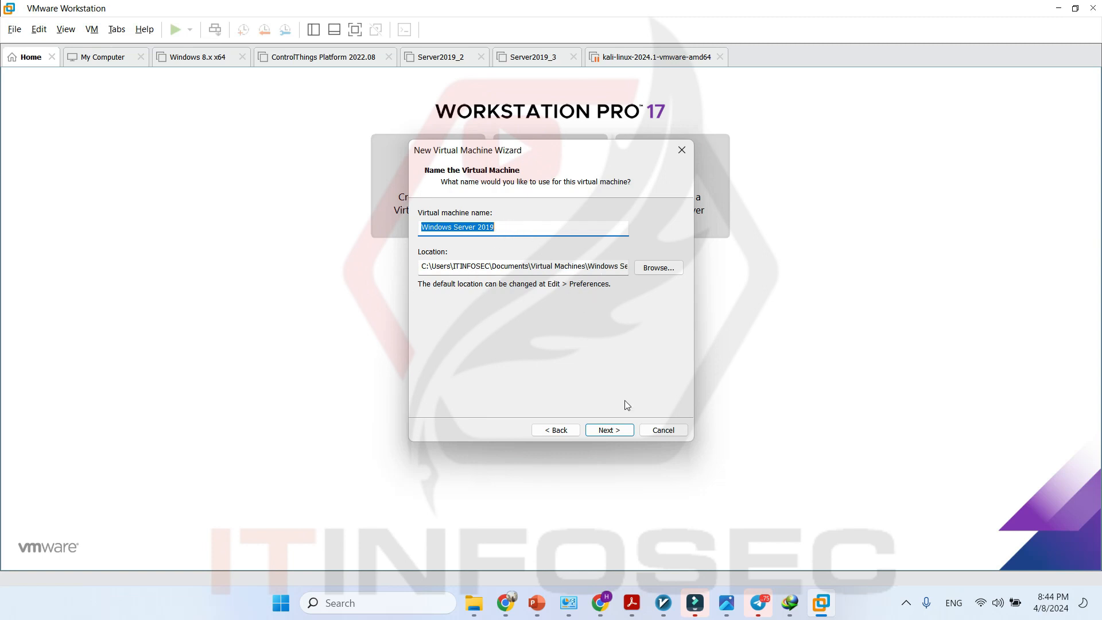
- Create the virtual machine as Windows Server 2019 with a 60 GB disk split into multiple files, powering on after creation
{"action": "left_click", "coordinate": [623, 430]}
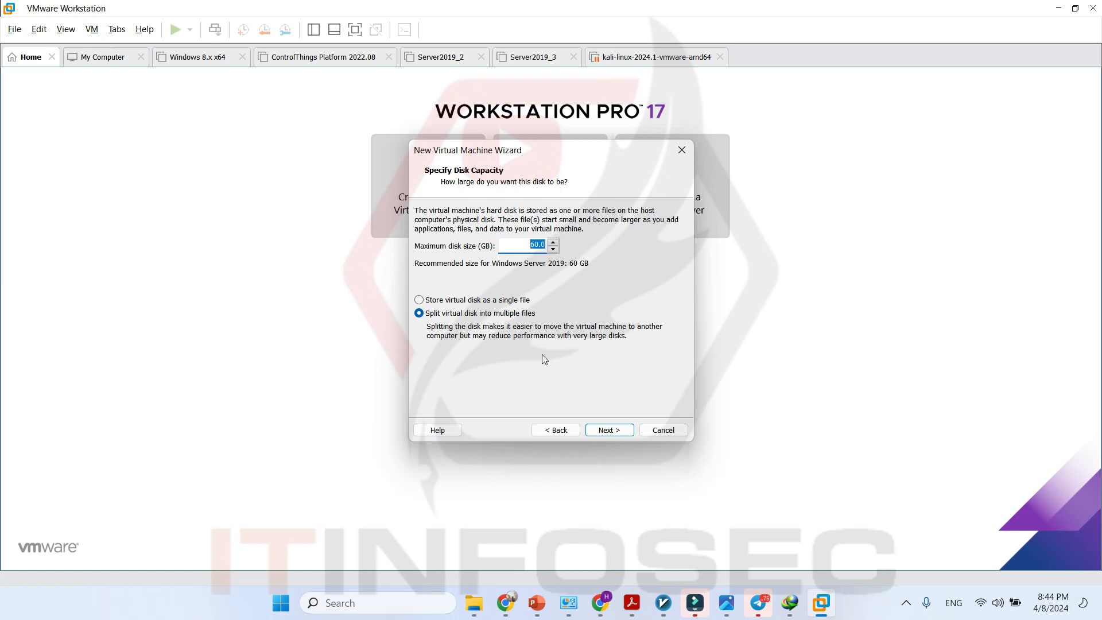
{"action": "left_click", "coordinate": [614, 431]}
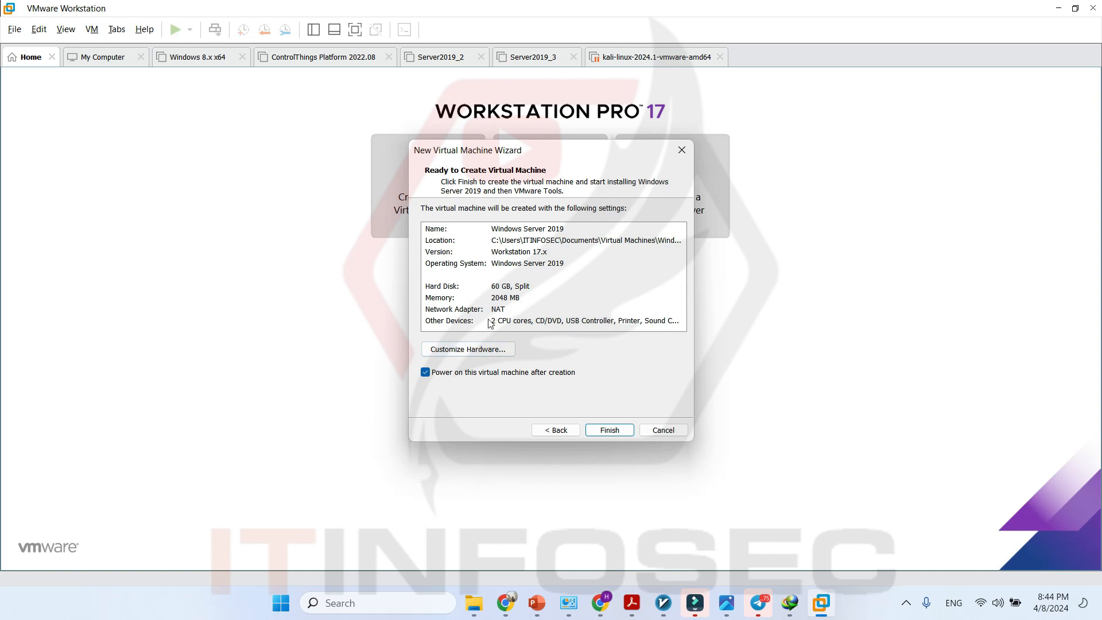
{"action": "left_click", "coordinate": [617, 432]}
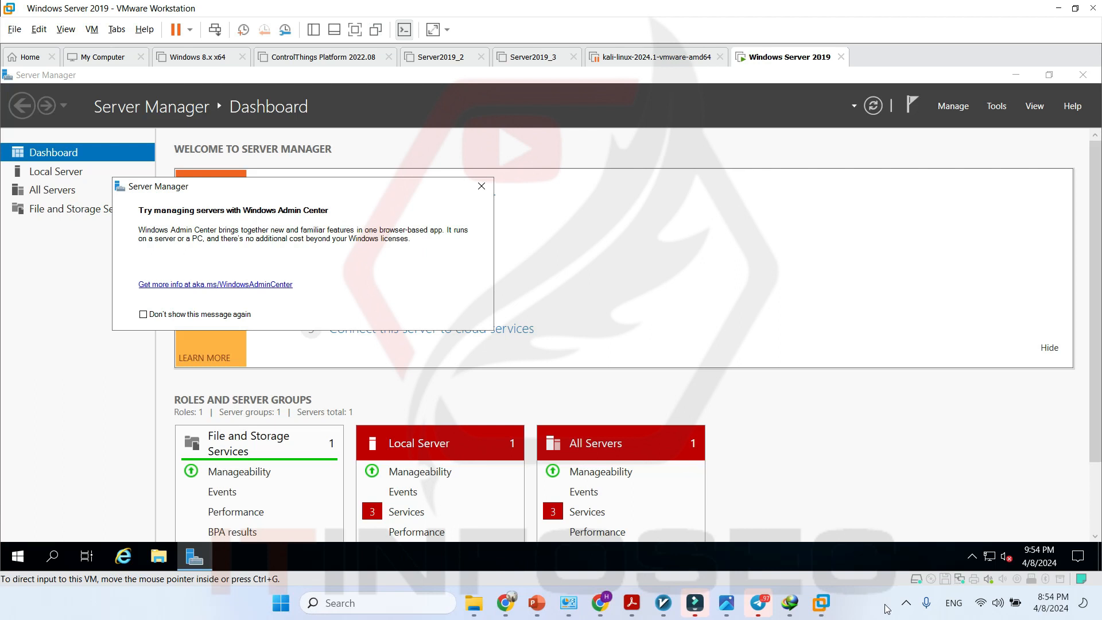
- Dismiss the Windows Admin Center notice and close Server Manager in the virtual machine
{"action": "left_click", "coordinate": [481, 187]}
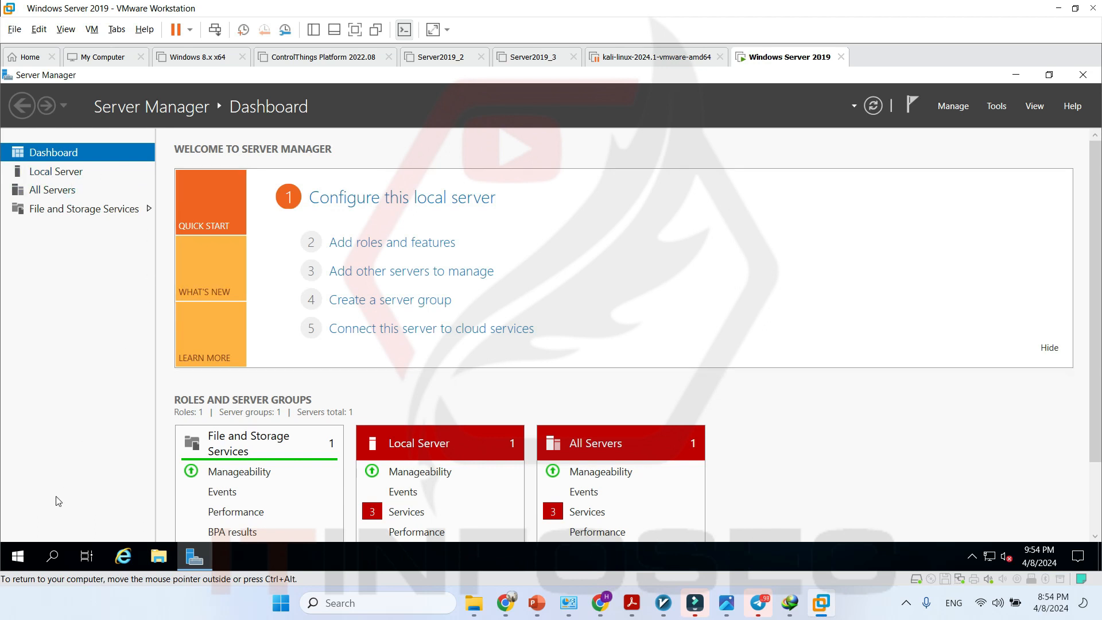
{"action": "left_click", "coordinate": [18, 557]}
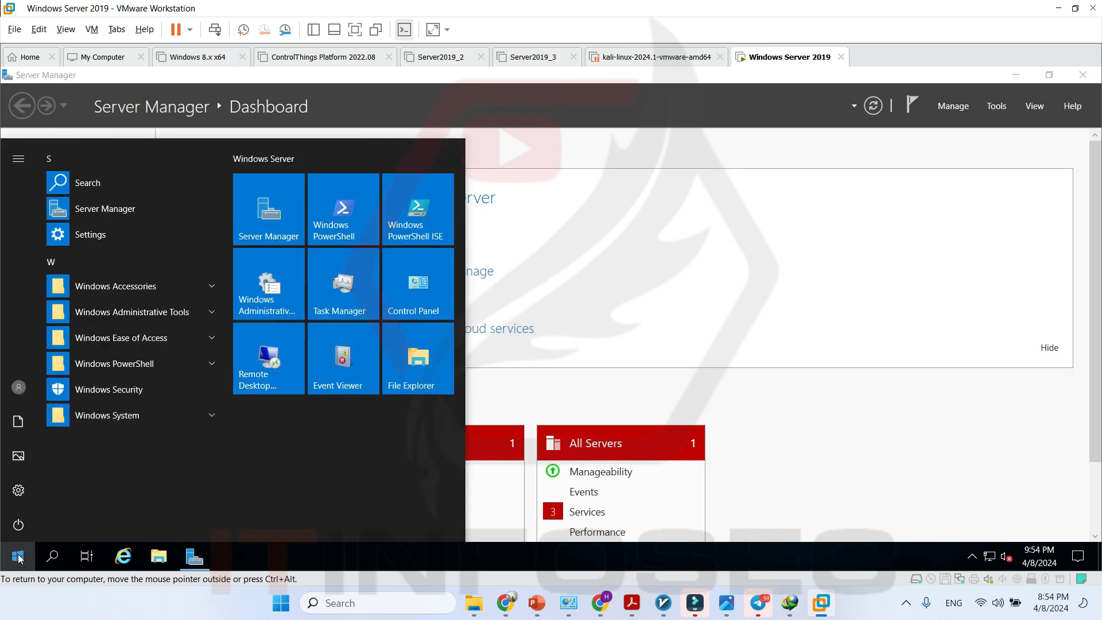
{"action": "left_click", "coordinate": [18, 557]}
{"action": "left_click", "coordinate": [18, 556]}
{"action": "left_click", "coordinate": [18, 557]}
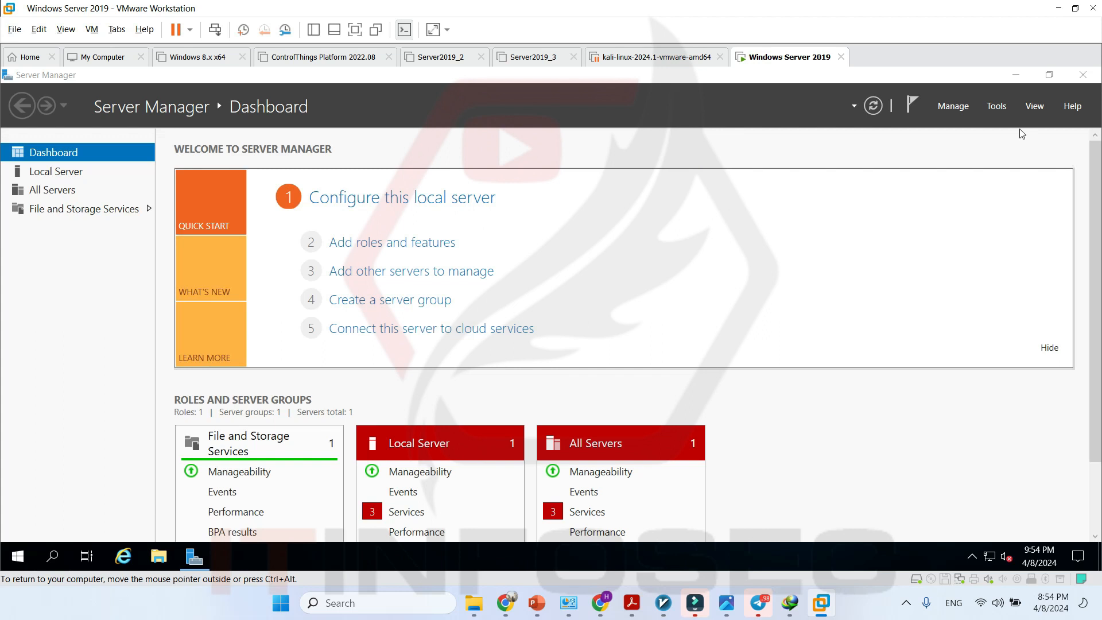
{"action": "left_click", "coordinate": [59, 81]}
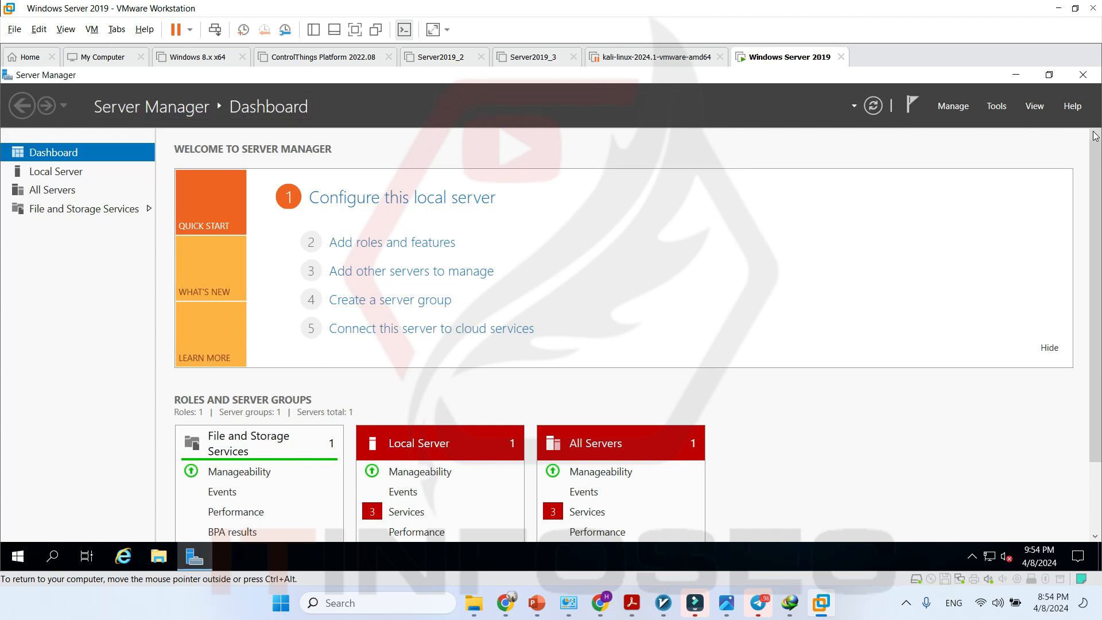
{"action": "left_click", "coordinate": [1083, 74]}
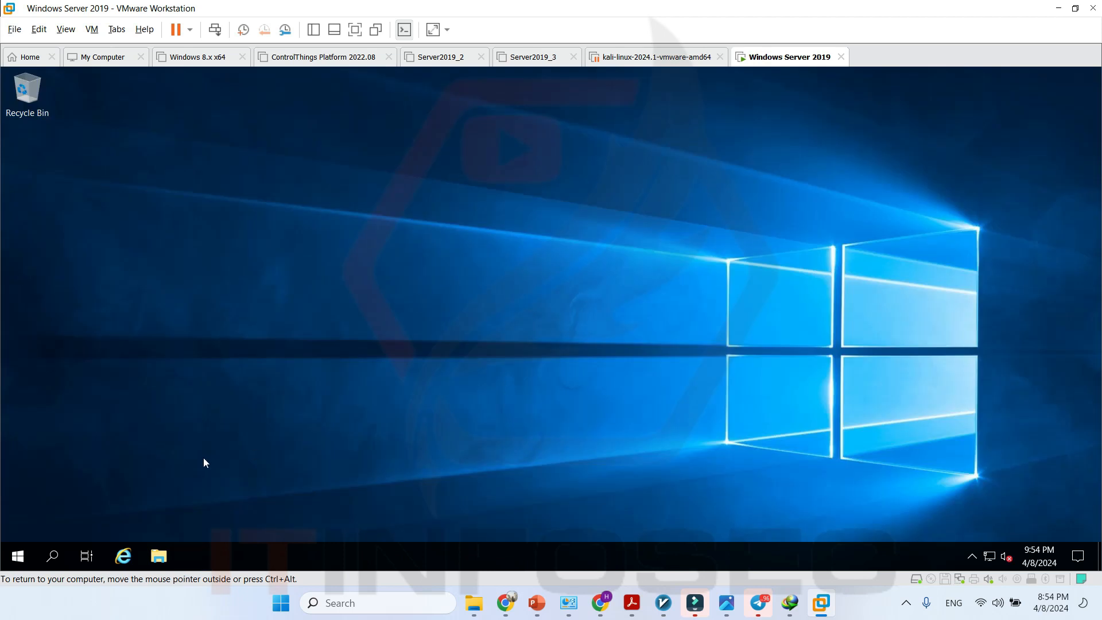
- Search the guest system for "server manager", launch Server Manager and dismiss its Windows Admin Center notice
{"action": "left_click", "coordinate": [19, 559]}
{"action": "type", "text": "server"}
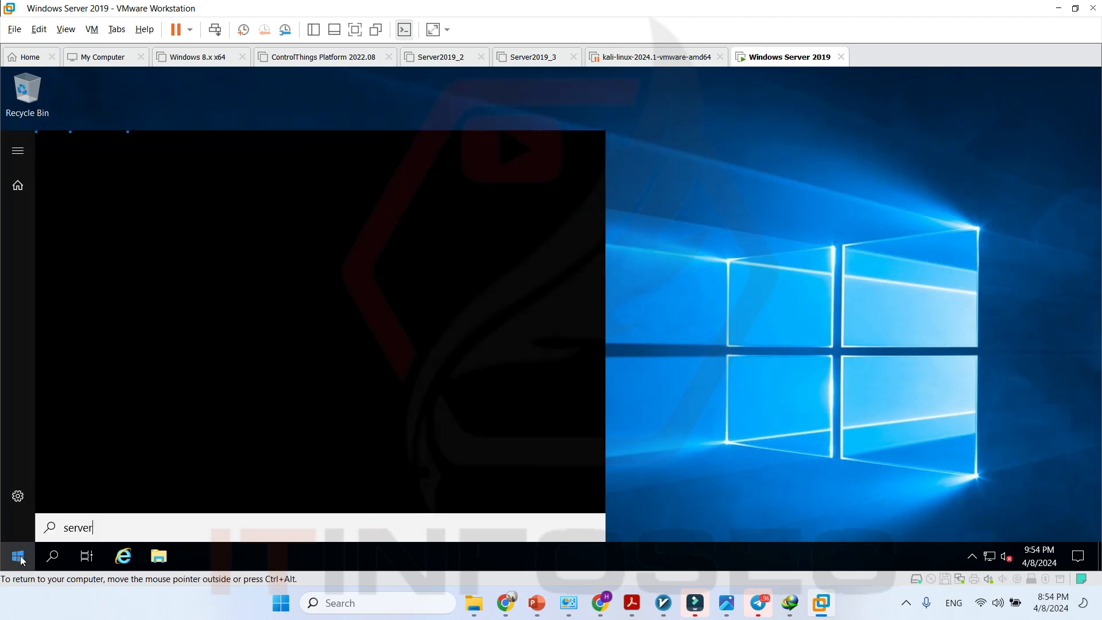
{"action": "type", "text": " manager"}
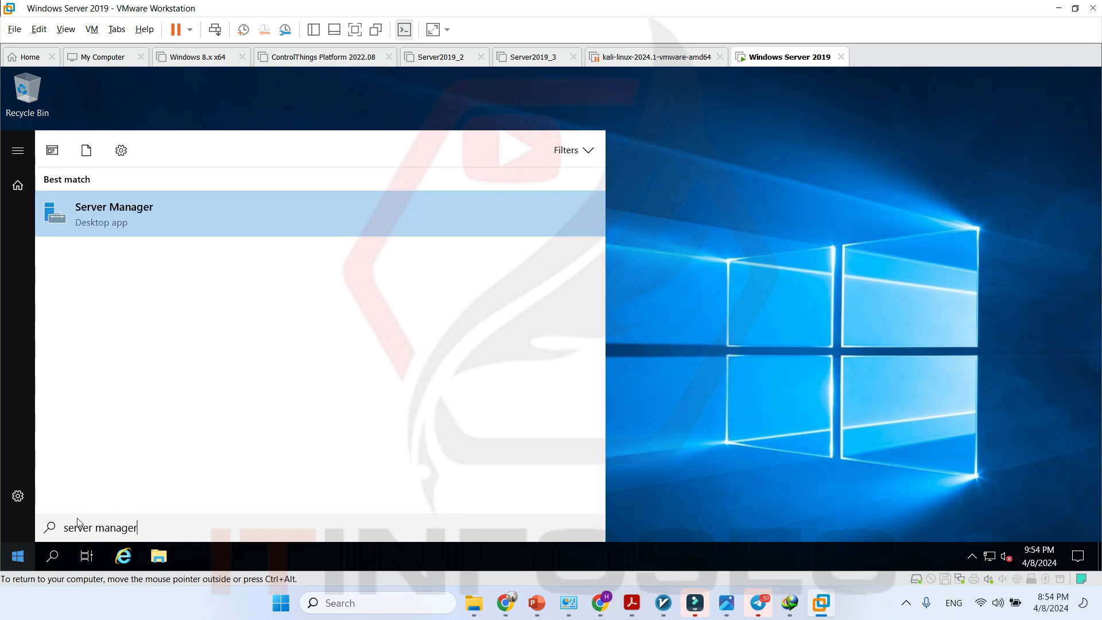
{"action": "left_click", "coordinate": [145, 214]}
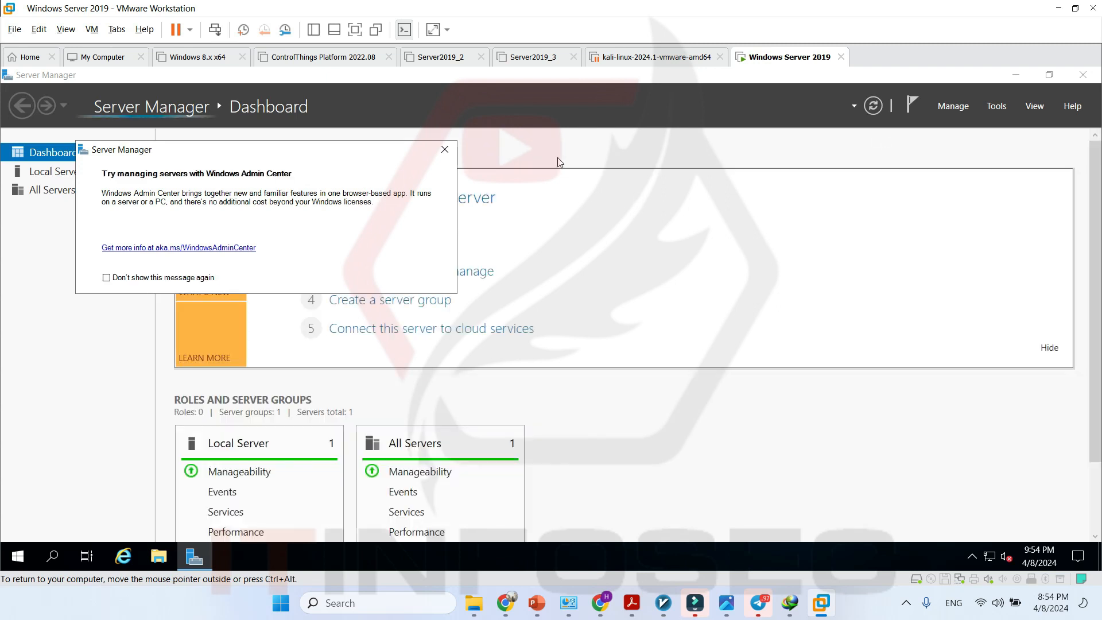
{"action": "left_click", "coordinate": [445, 150]}
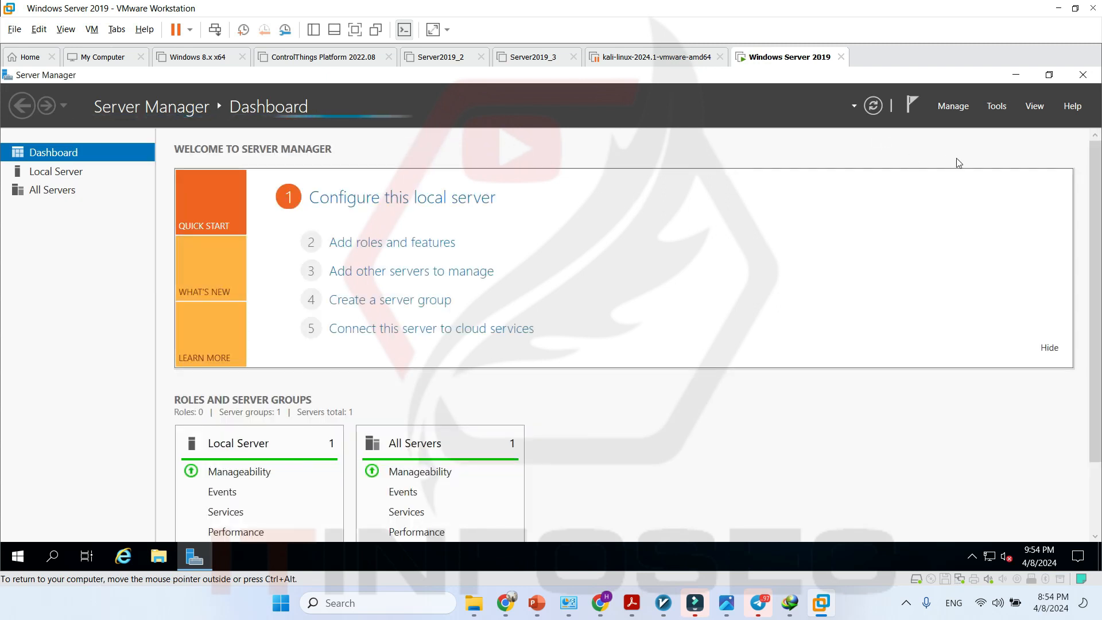
{"action": "left_click", "coordinate": [955, 108]}
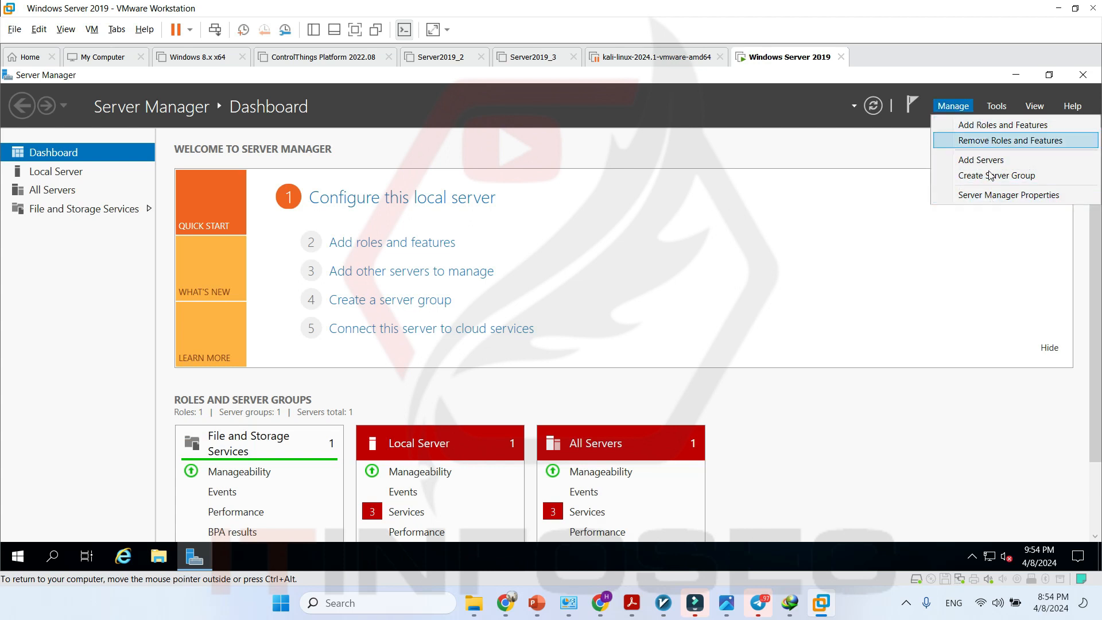
{"action": "left_click", "coordinate": [997, 108]}
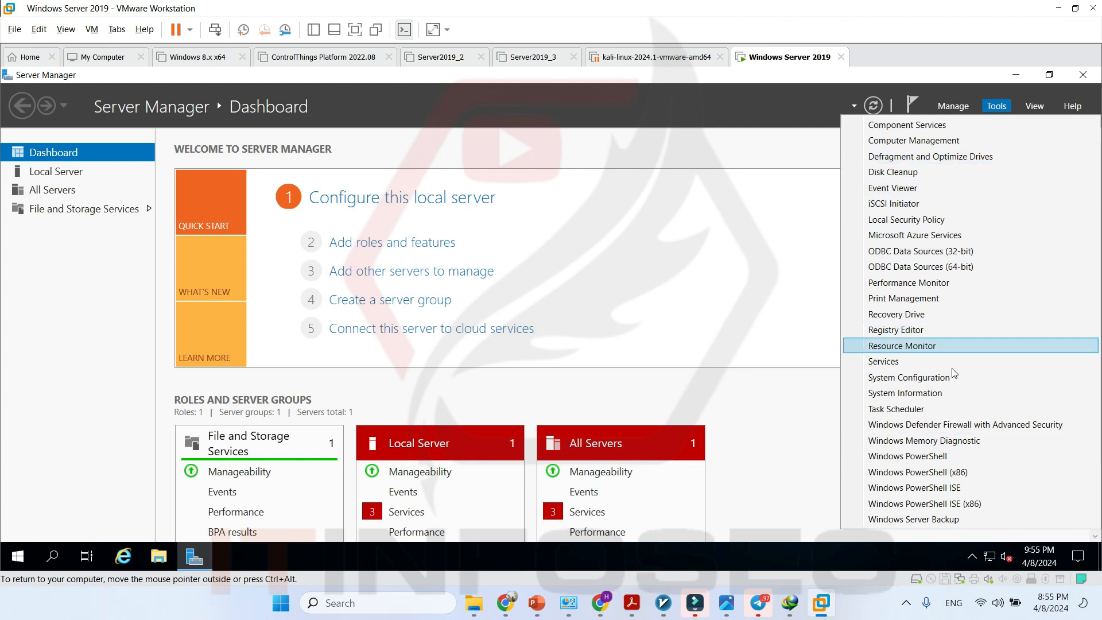
{"action": "left_click", "coordinate": [763, 169]}
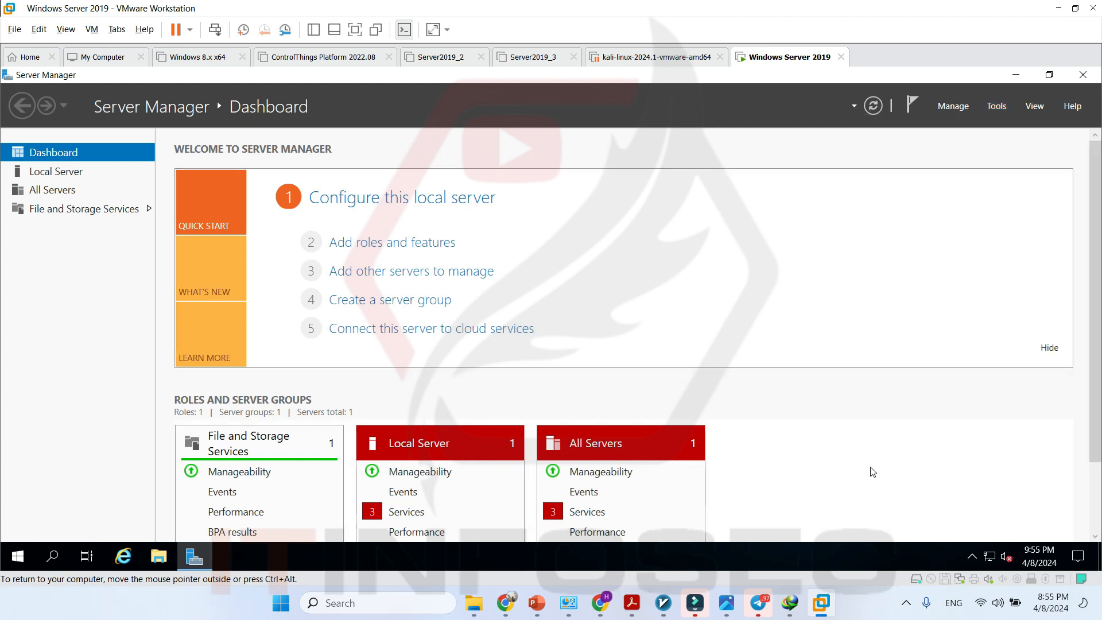
- Minimize Server Manager and open the Internet Protocol Version 4 (TCP/IPv4) properties of the Ethernet0 adapter
{"action": "left_click", "coordinate": [1017, 76]}
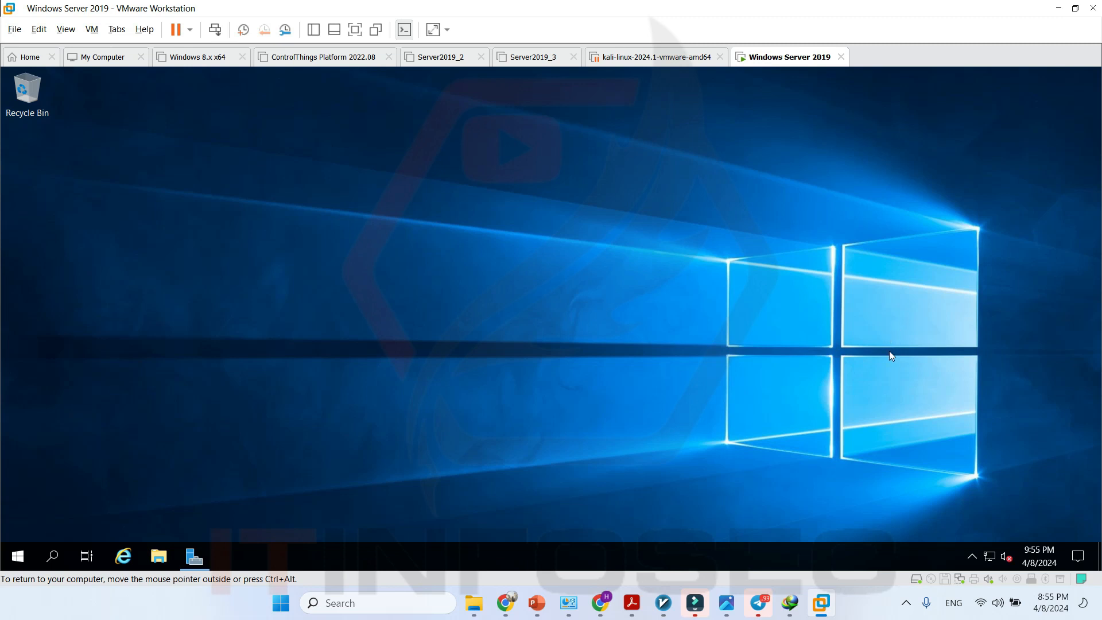
{"action": "right_click", "coordinate": [992, 556]}
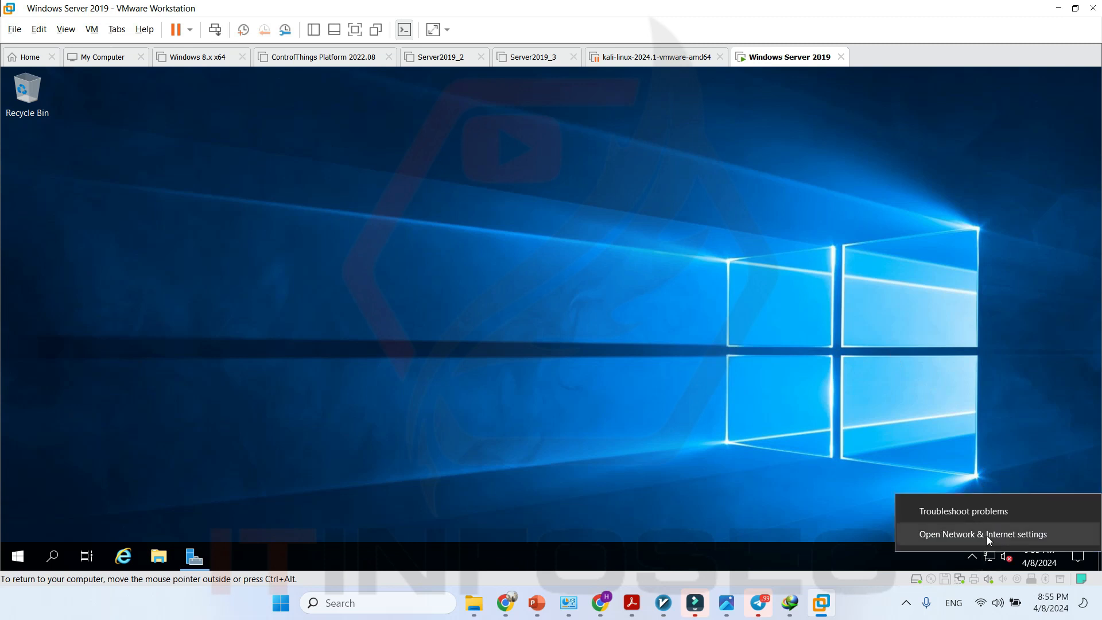
{"action": "left_click", "coordinate": [986, 535]}
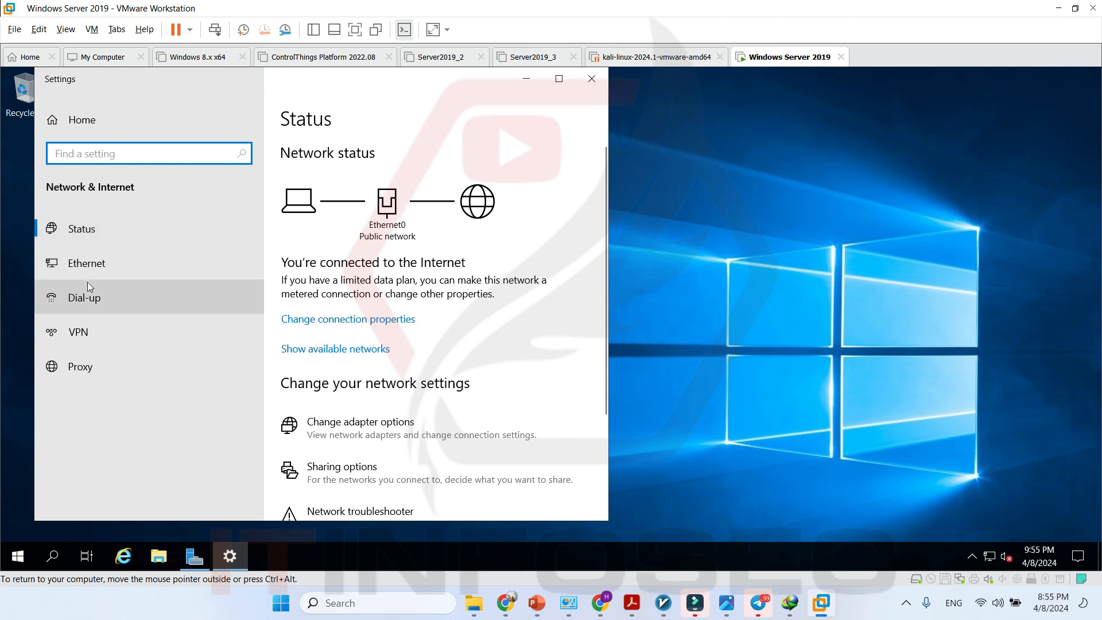
{"action": "left_click", "coordinate": [109, 269]}
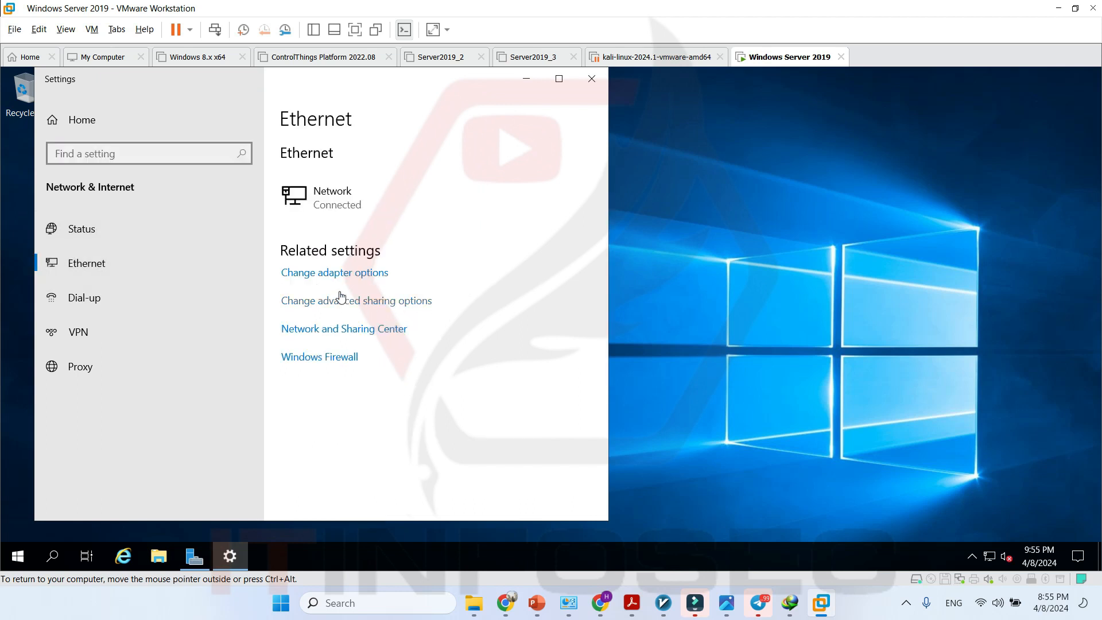
{"action": "left_click", "coordinate": [371, 275]}
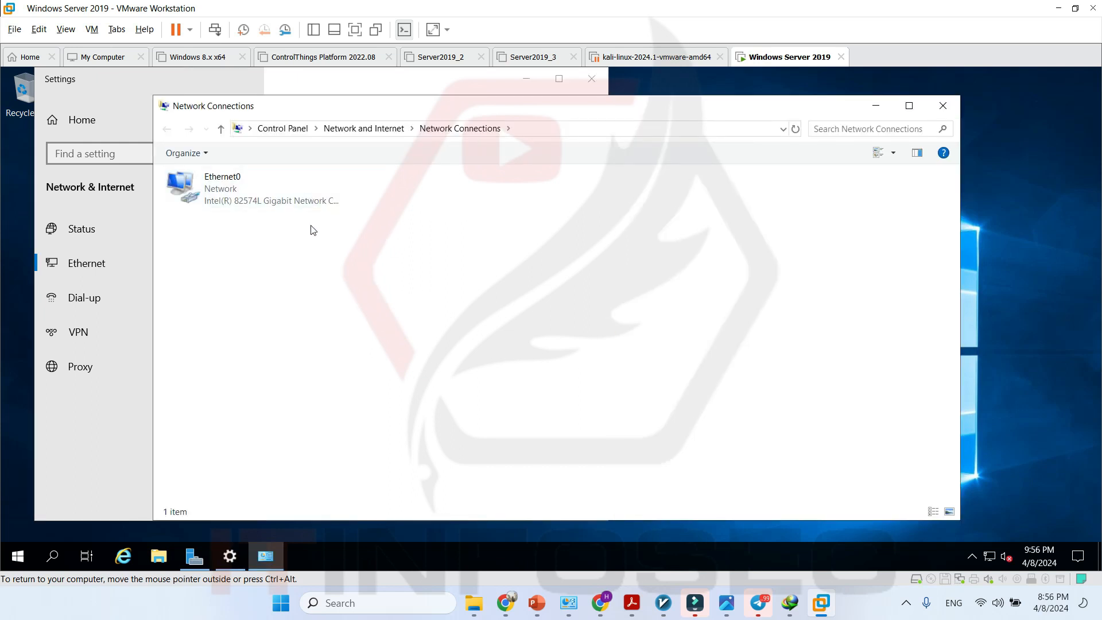
{"action": "right_click", "coordinate": [239, 201]}
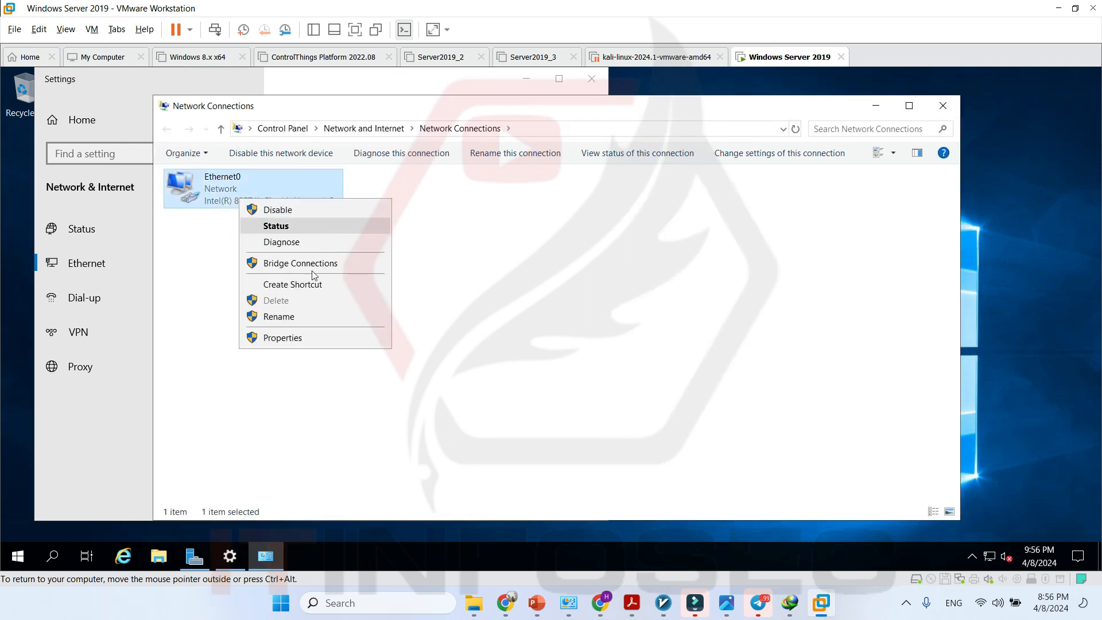
{"action": "left_click", "coordinate": [357, 336]}
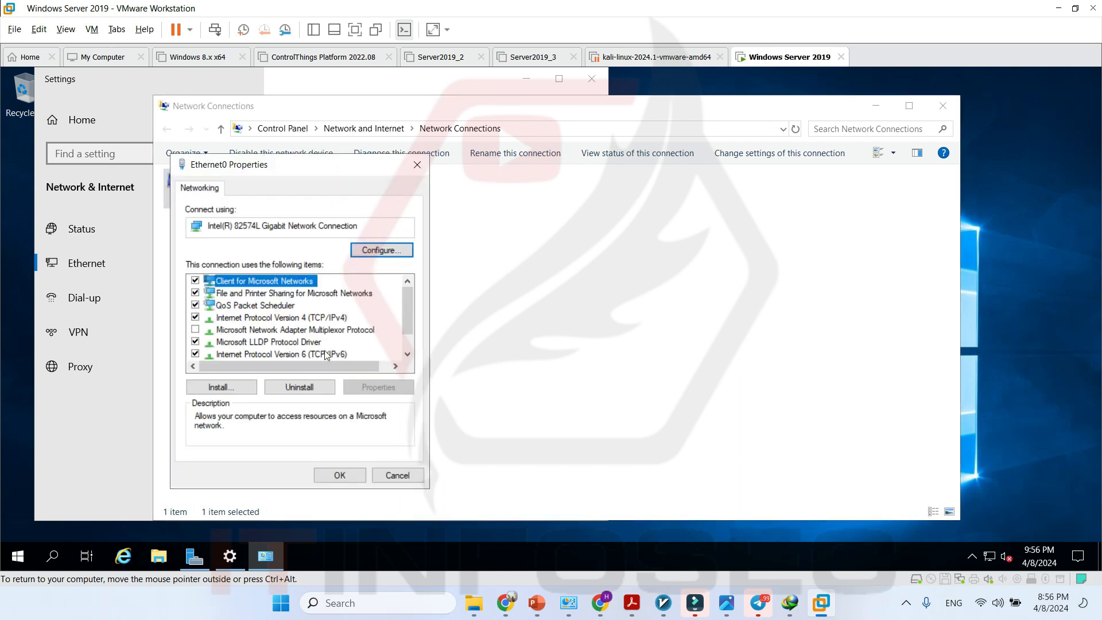
{"action": "double_click", "coordinate": [343, 318]}
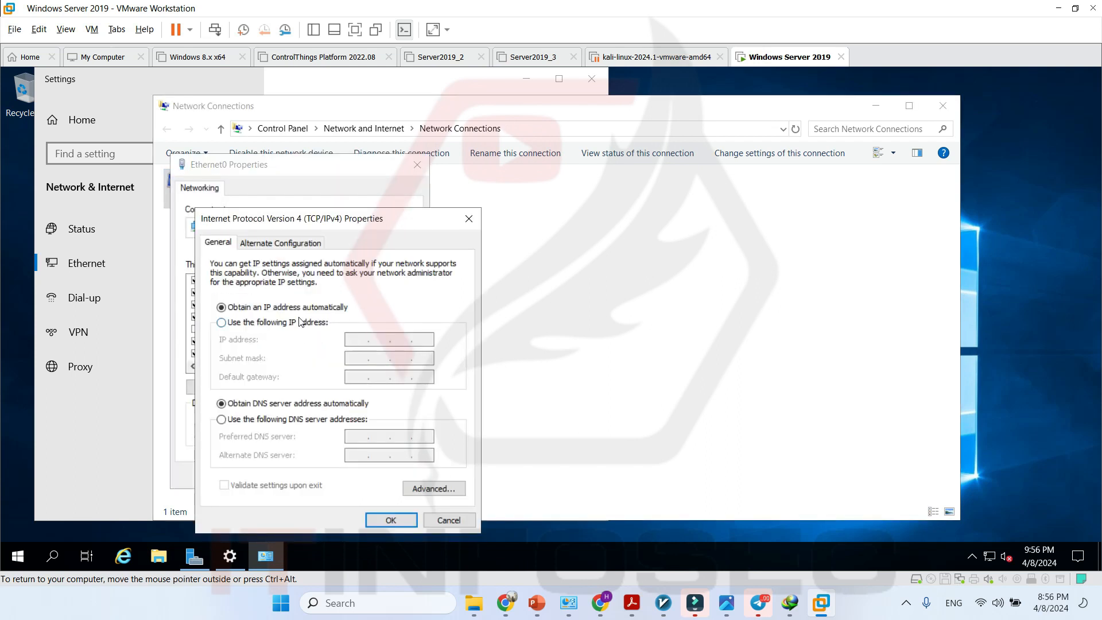
- Assign Ethernet0 a static IP address with a subnet mask, set its preferred DNS server to 127.0.0.1 and apply the settings
{"action": "left_click", "coordinate": [299, 322]}
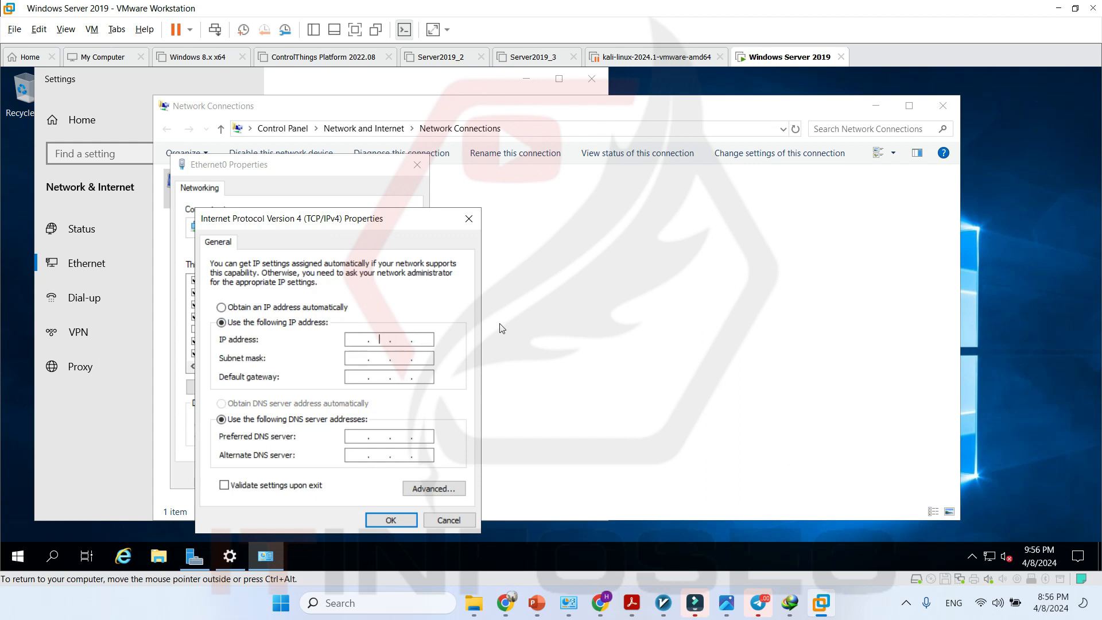
{"action": "type", "text": "100"}
{"action": "key", "text": "Tab"}
{"action": "left_click", "coordinate": [357, 437]}
{"action": "type", "text": "12"}
{"action": "type", "text": "7"}
{"action": "type", "text": "0.0.1"}
{"action": "left_click", "coordinate": [406, 522]}
{"action": "left_click", "coordinate": [355, 477]}
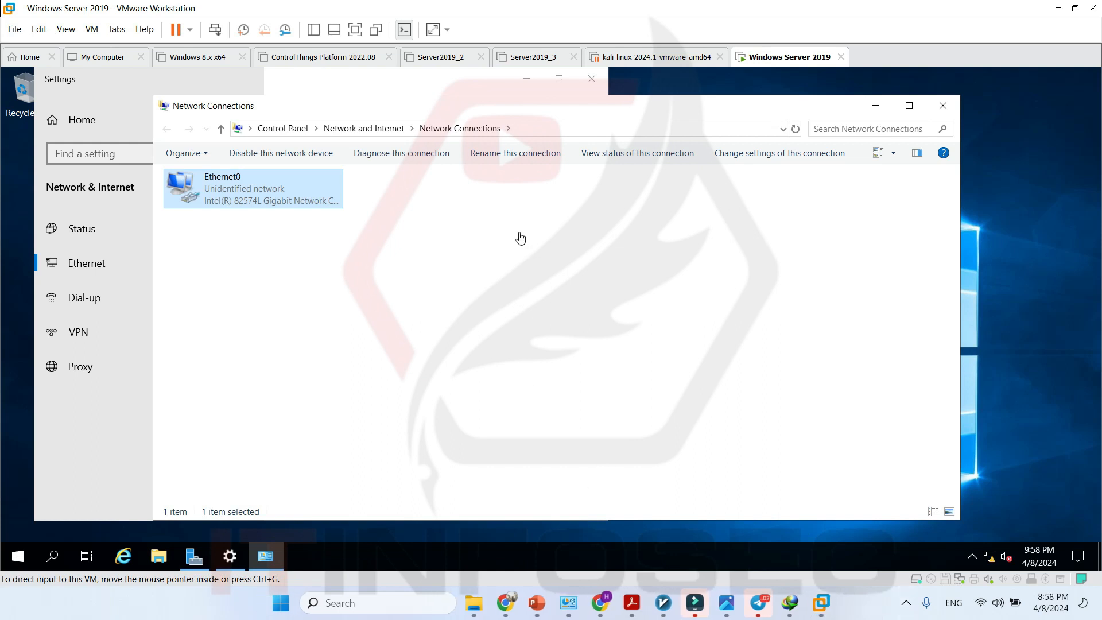
- Minimize the network Settings window, return to Server Manager and start the Add Roles and Features Wizard
{"action": "left_click", "coordinate": [525, 80]}
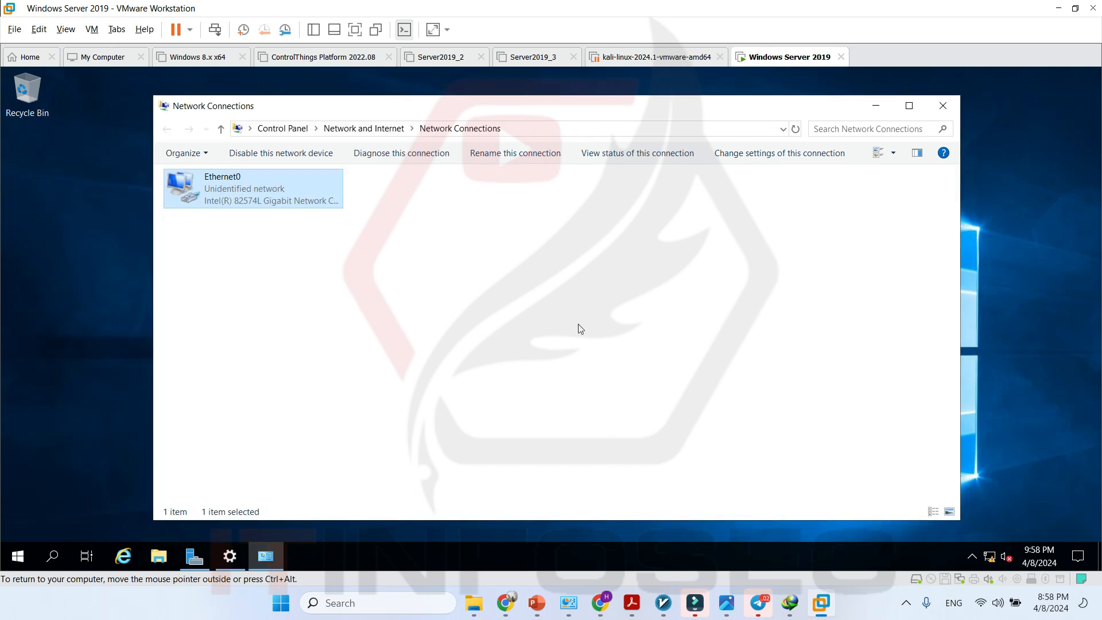
{"action": "left_click", "coordinate": [206, 554]}
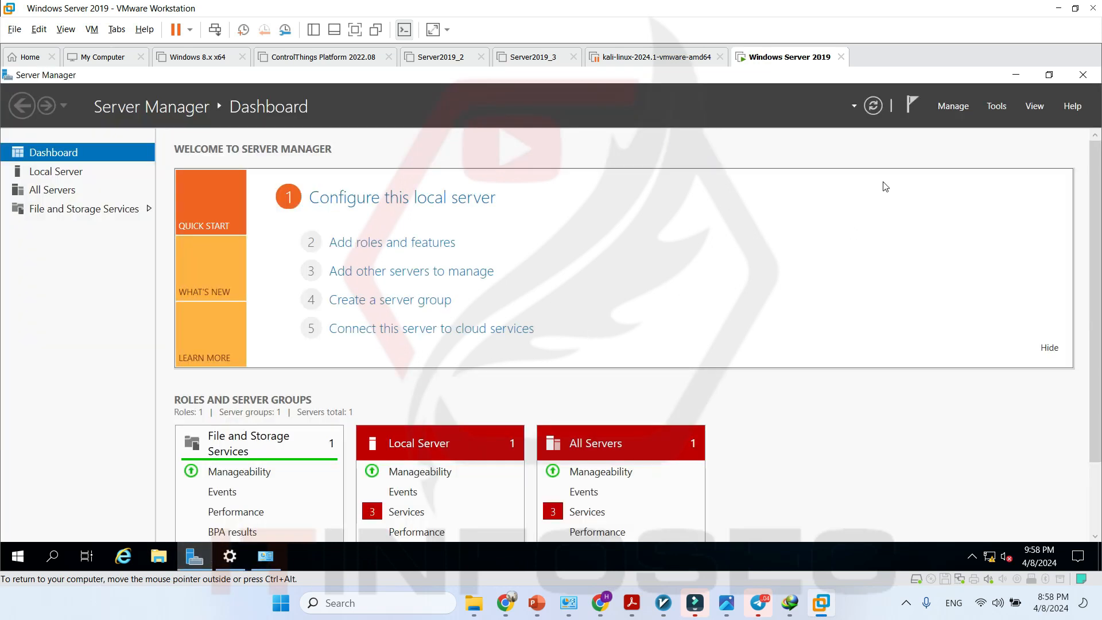
{"action": "left_click", "coordinate": [952, 106]}
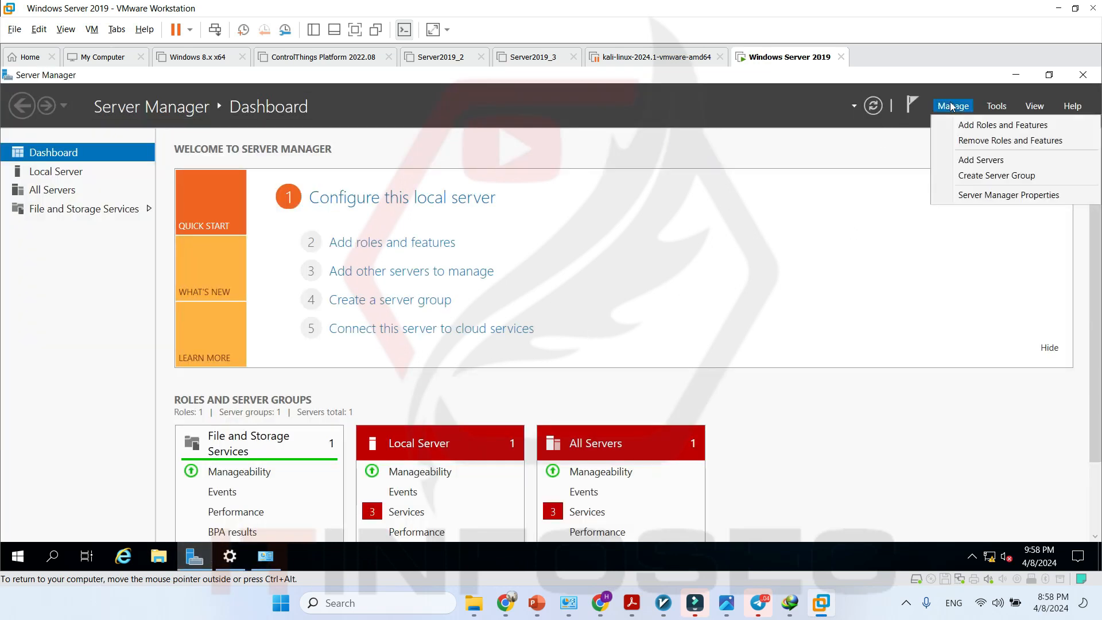
{"action": "left_click", "coordinate": [985, 127]}
{"action": "left_click_drag", "start_coordinate": [427, 181], "coordinate": [448, 130]}
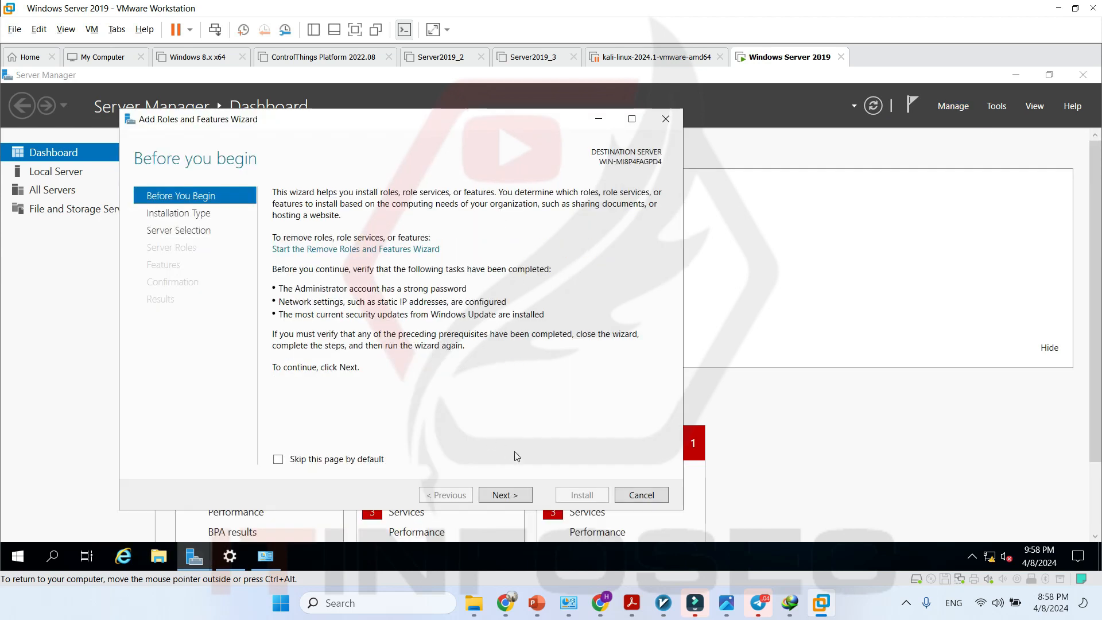
- Choose a role-based installation on the pool server and select the DNS Server role with its required features, continuing past validation
{"action": "left_click", "coordinate": [514, 497]}
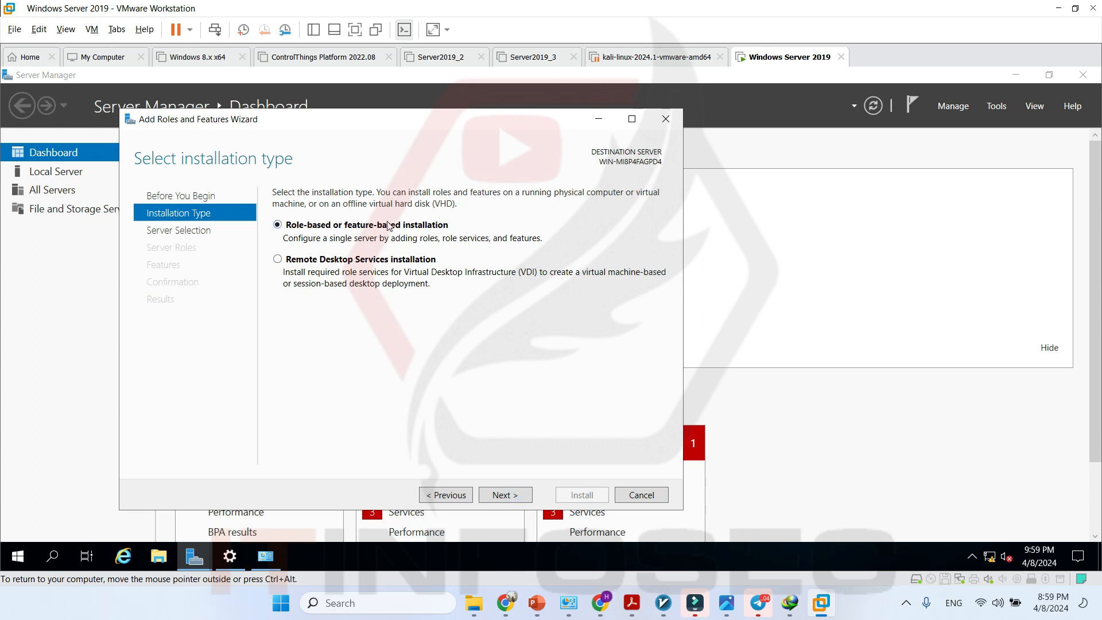
{"action": "left_click", "coordinate": [505, 495]}
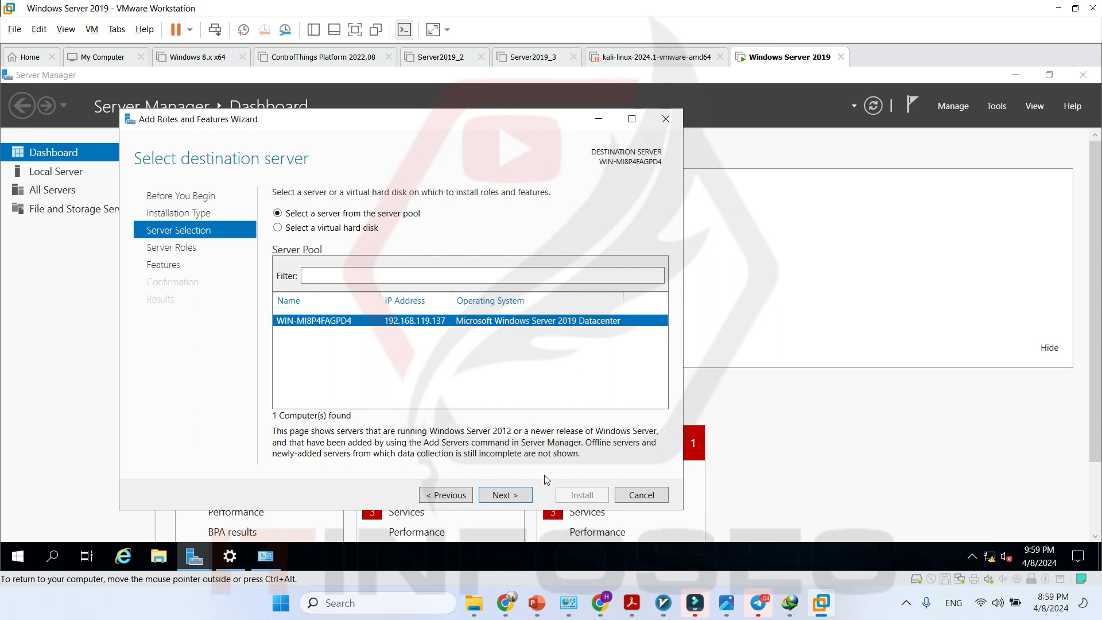
{"action": "left_click", "coordinate": [511, 499]}
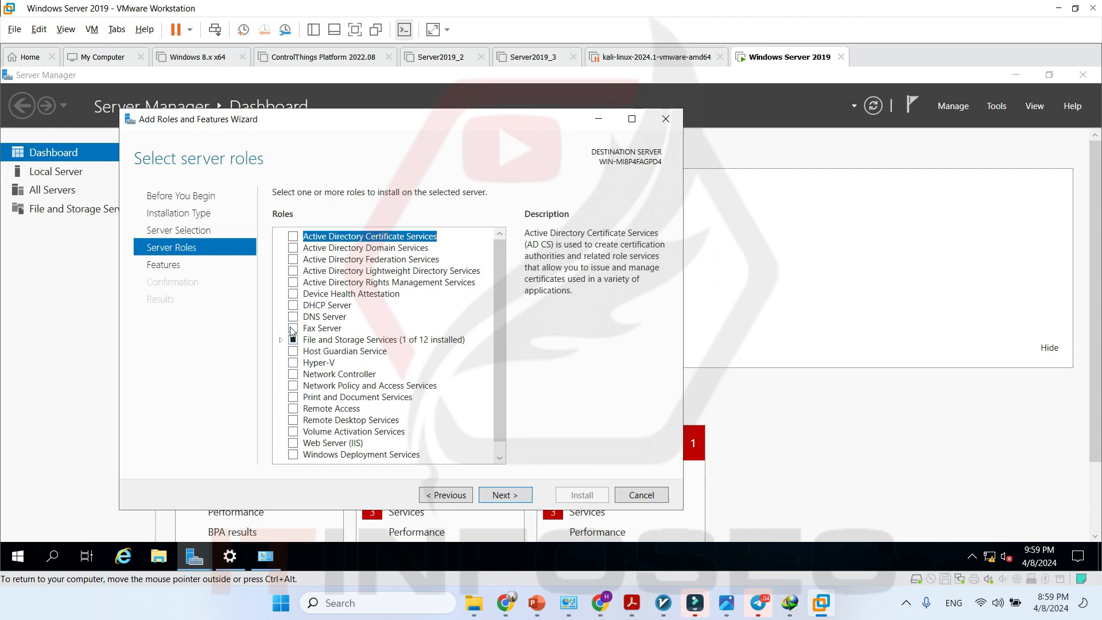
{"action": "left_click", "coordinate": [293, 319]}
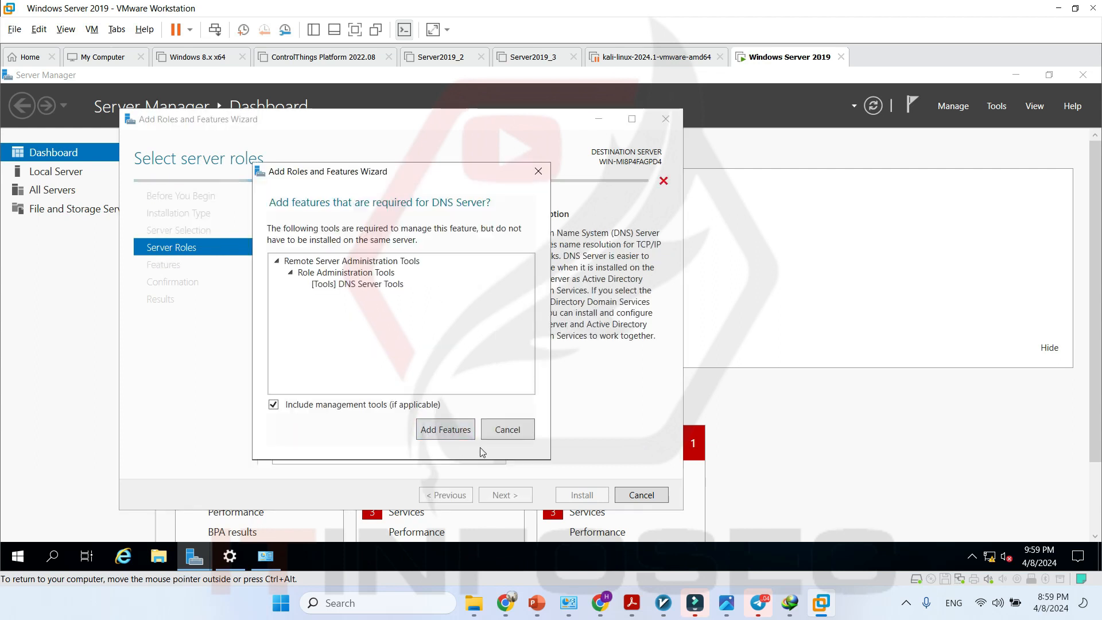
{"action": "left_click", "coordinate": [457, 430]}
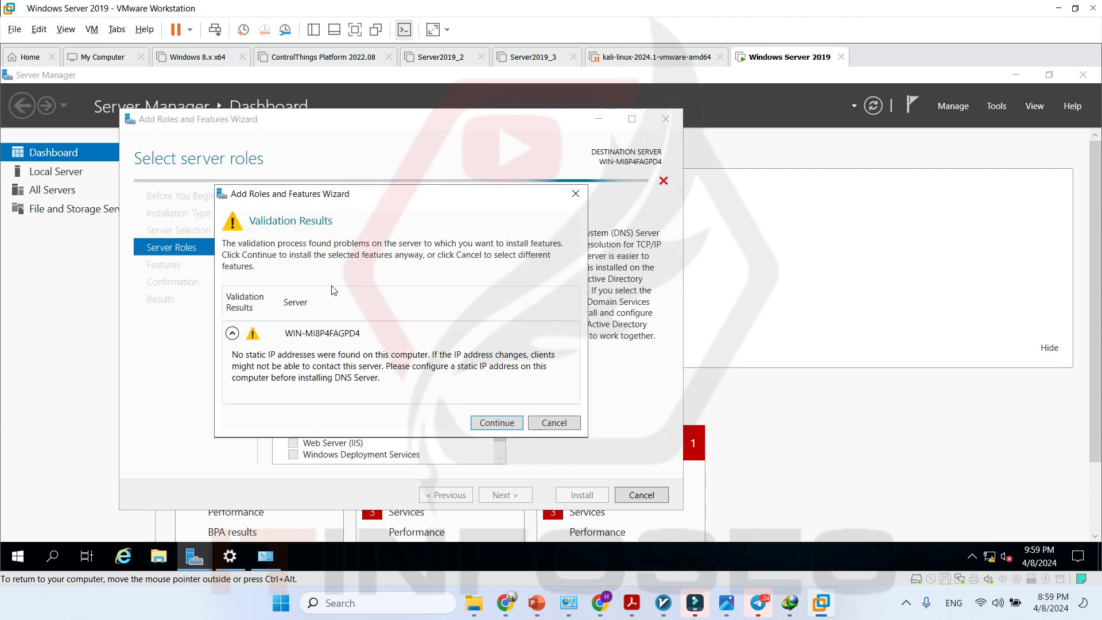
{"action": "left_click", "coordinate": [497, 422]}
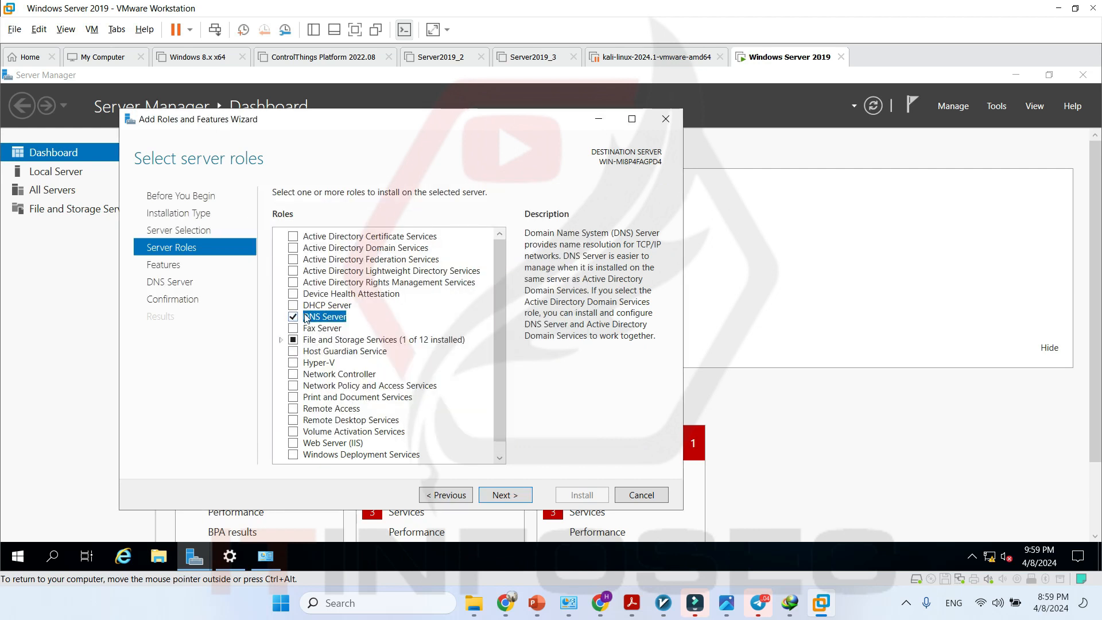
- Keep the default features, allow the destination server to restart automatically if required and install the DNS Server role
{"action": "left_click", "coordinate": [512, 496]}
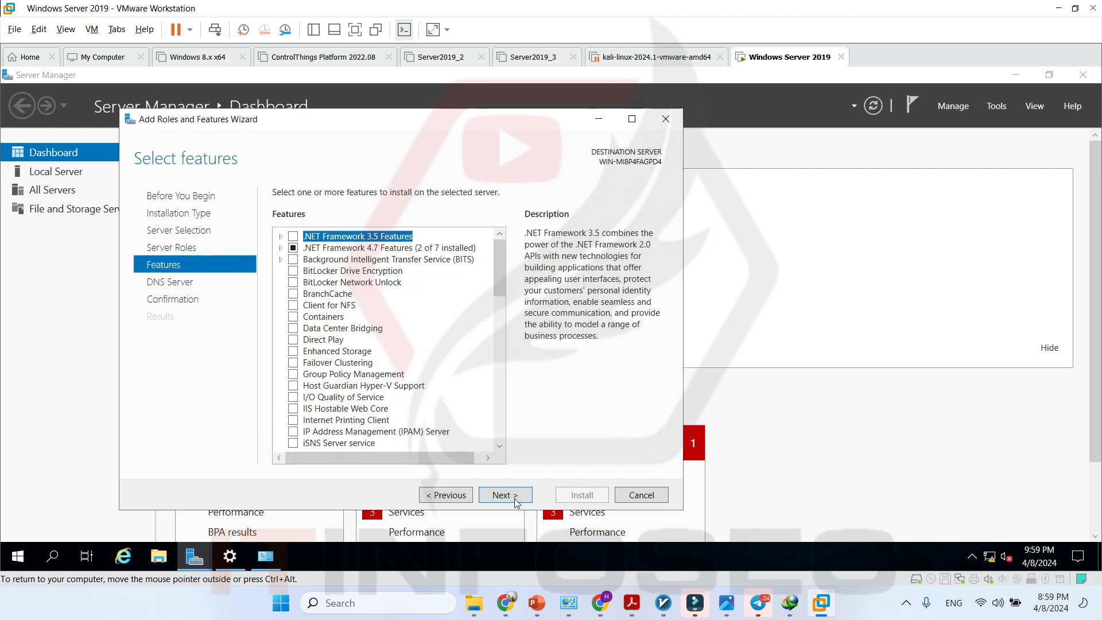
{"action": "left_click", "coordinate": [514, 497]}
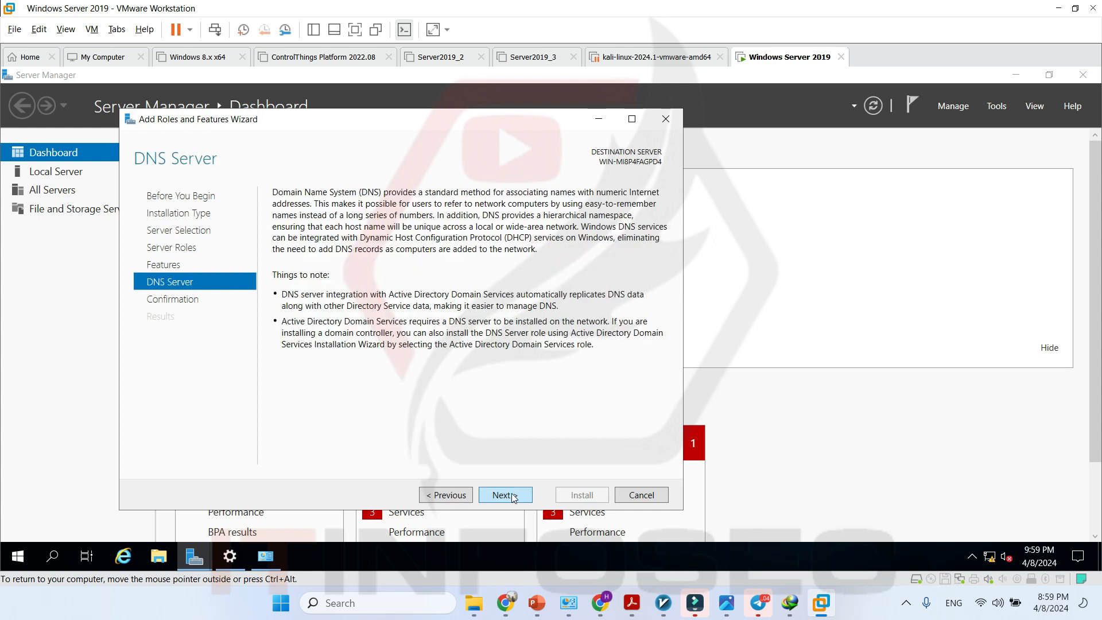
{"action": "left_click", "coordinate": [514, 497]}
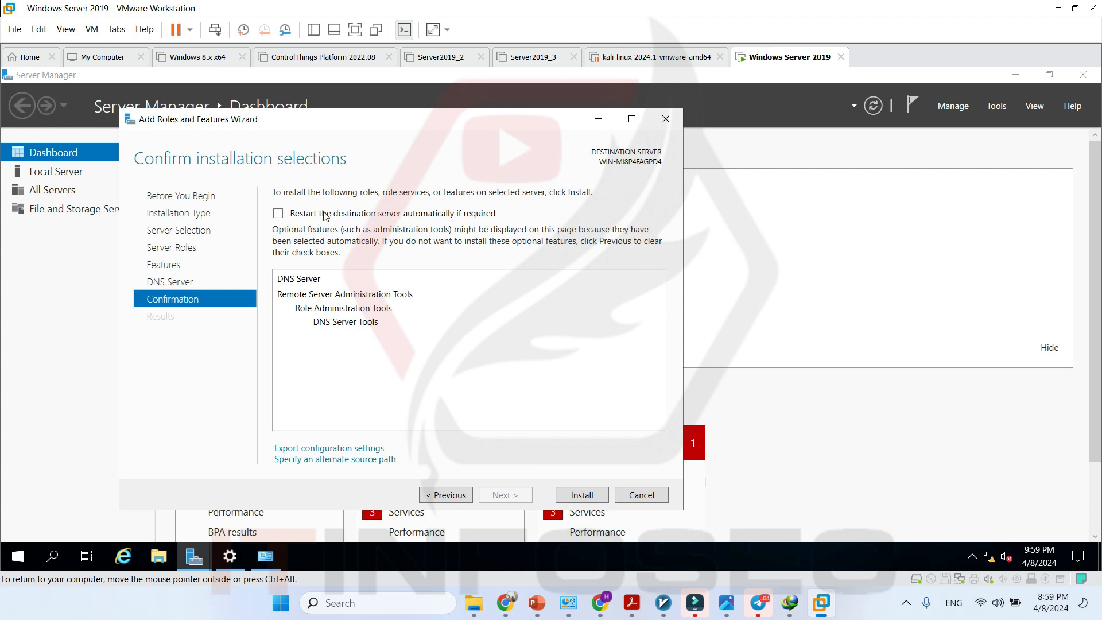
{"action": "left_click", "coordinate": [333, 219]}
{"action": "left_click", "coordinate": [595, 362]}
{"action": "left_click", "coordinate": [586, 500]}
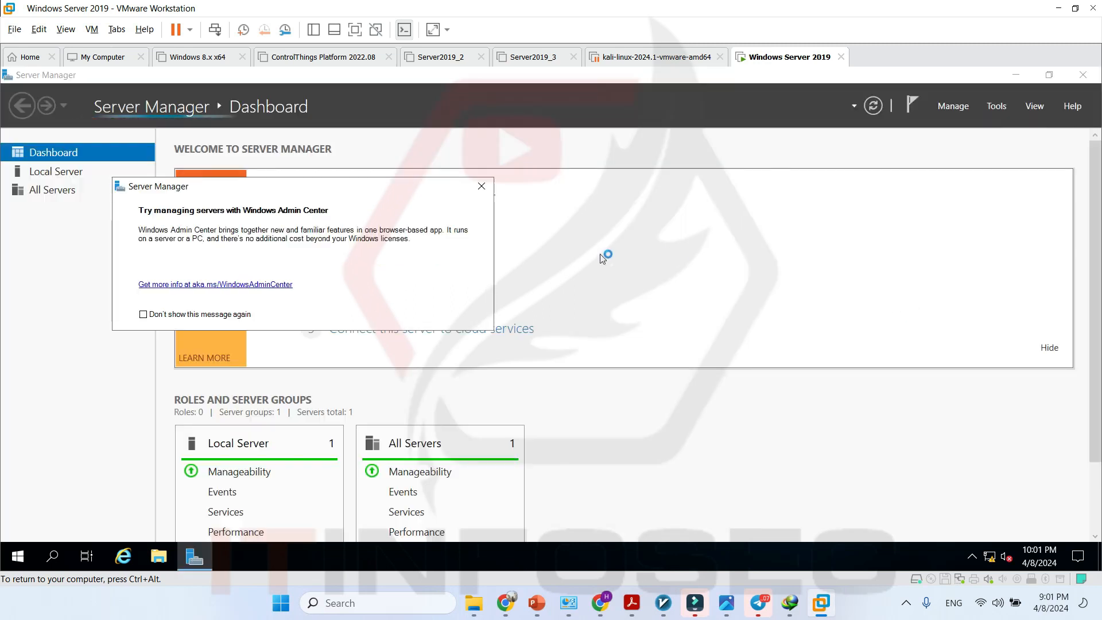
- Dismiss the Windows Admin Center notice and start another role-based installation on the pool server, up to the server roles selection
{"action": "left_click", "coordinate": [481, 186]}
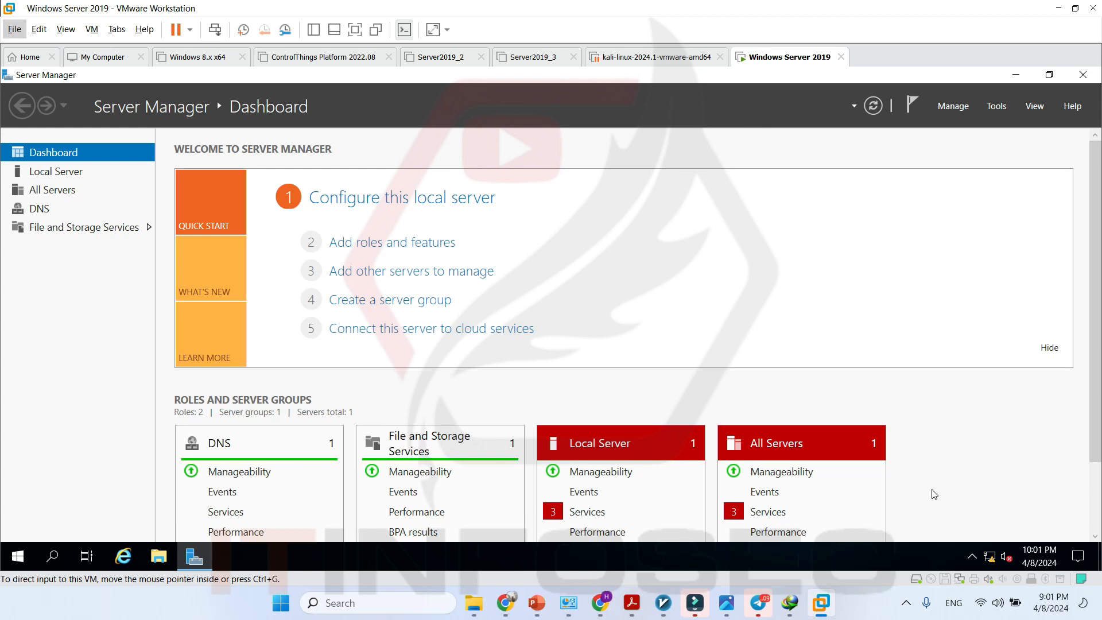
{"action": "left_click", "coordinate": [955, 106]}
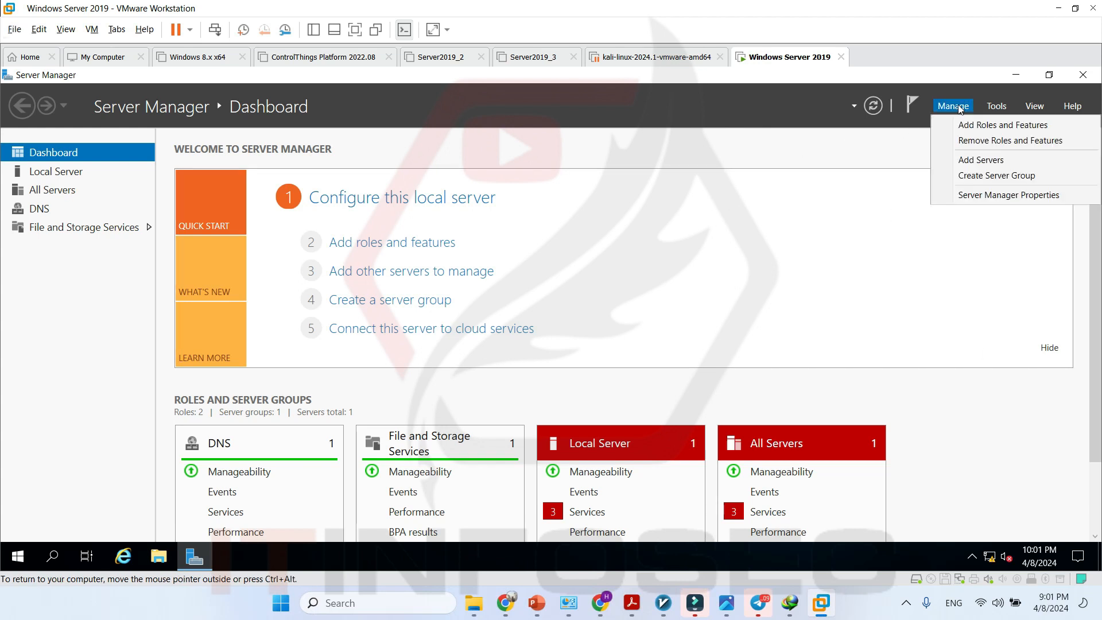
{"action": "left_click", "coordinate": [984, 129]}
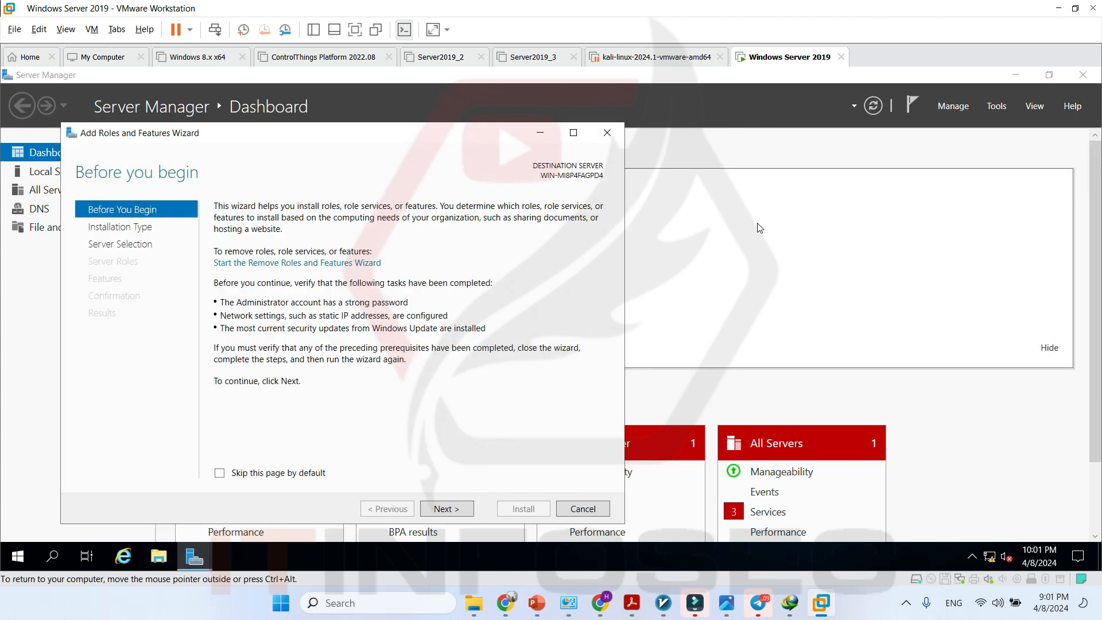
{"action": "left_click", "coordinate": [455, 517]}
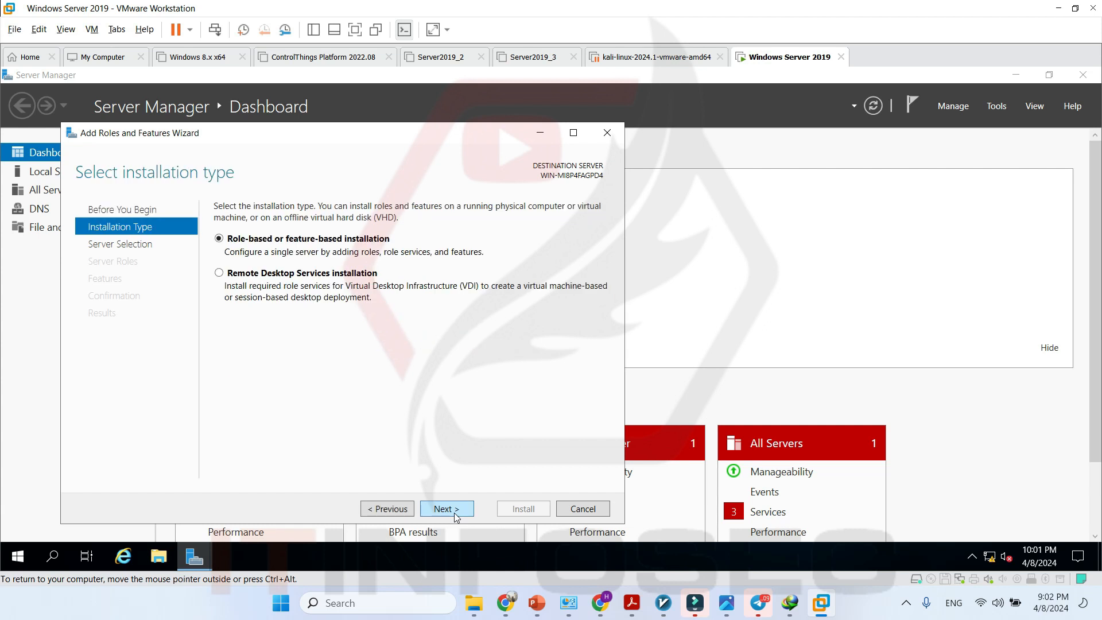
{"action": "left_click", "coordinate": [455, 517]}
{"action": "left_click", "coordinate": [454, 509]}
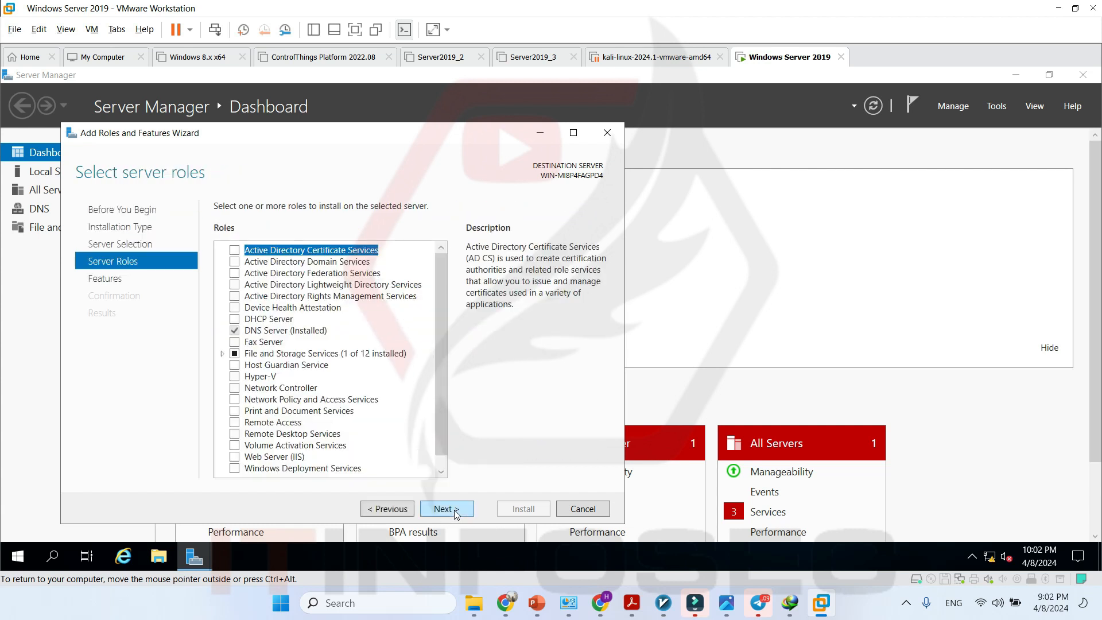
- Select the Active Directory Domain Services role with its required features, keep the default features and install it
{"action": "left_click", "coordinate": [293, 264]}
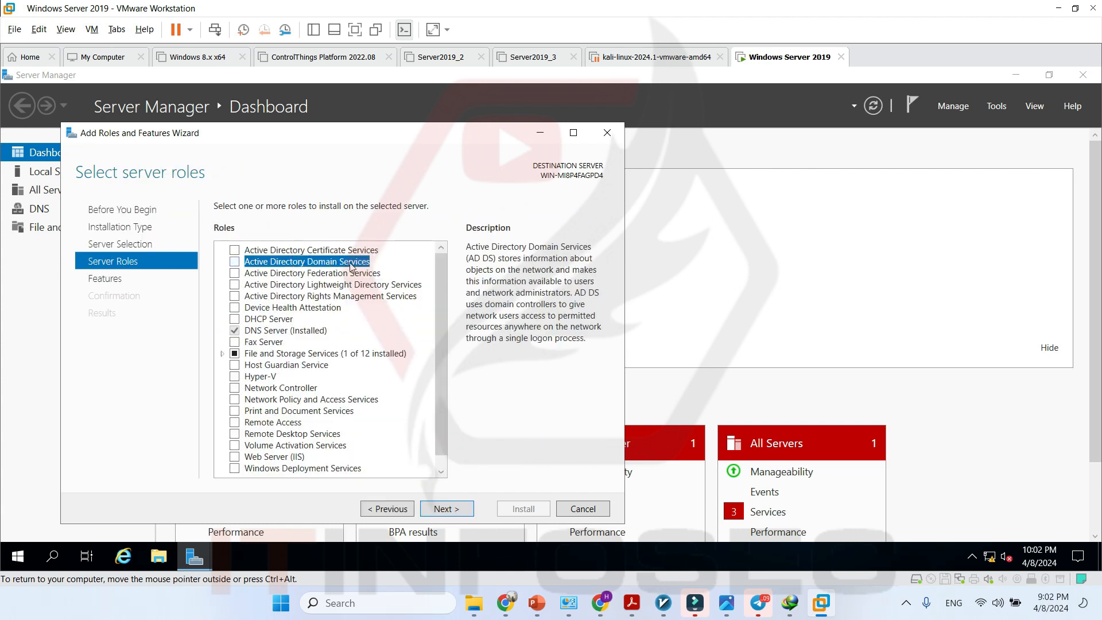
{"action": "left_click", "coordinate": [234, 262]}
{"action": "left_click", "coordinate": [386, 448]}
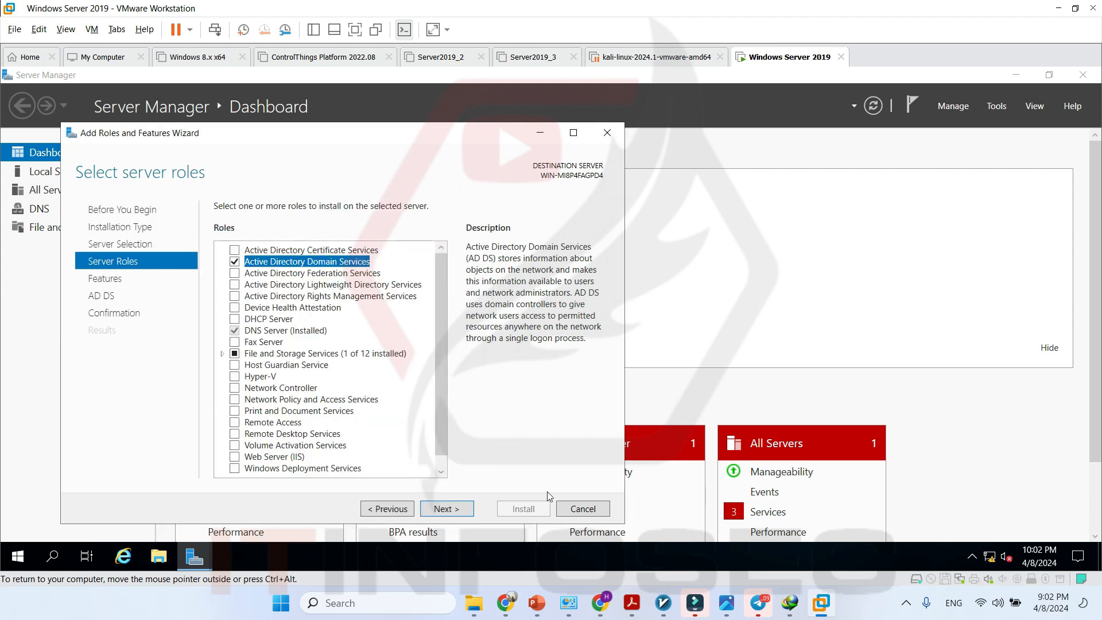
{"action": "left_click", "coordinate": [452, 510]}
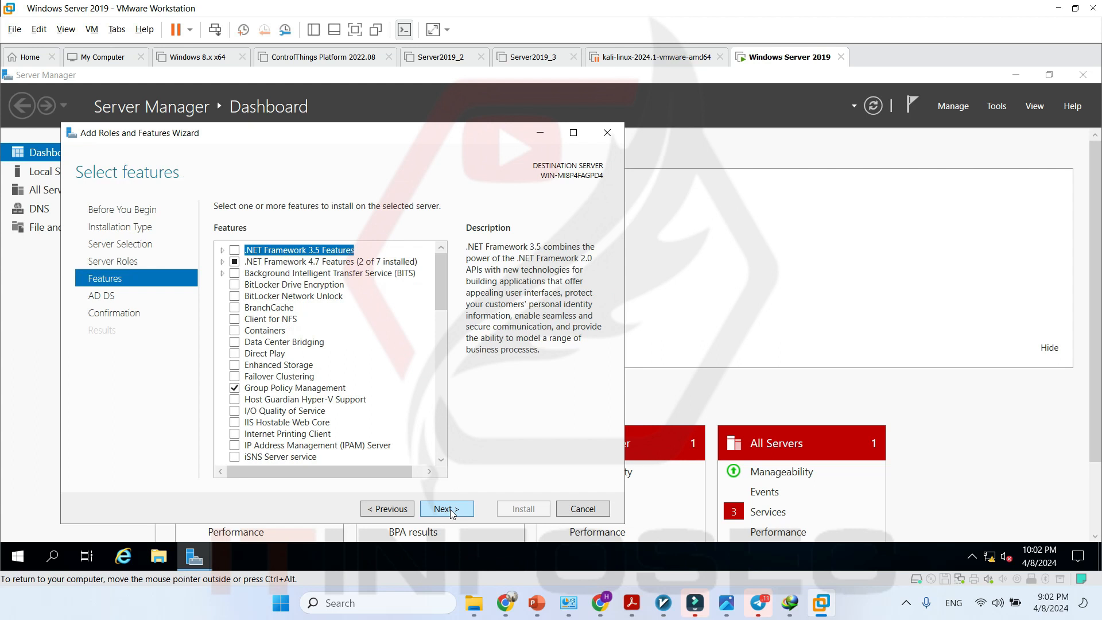
{"action": "left_click", "coordinate": [453, 510]}
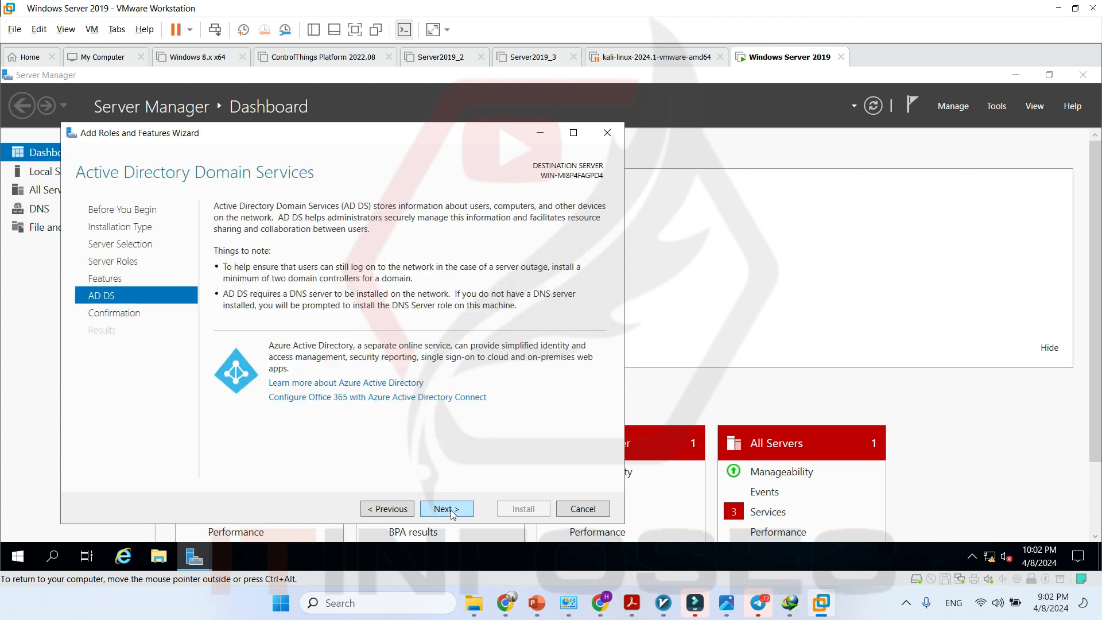
{"action": "left_click", "coordinate": [453, 513]}
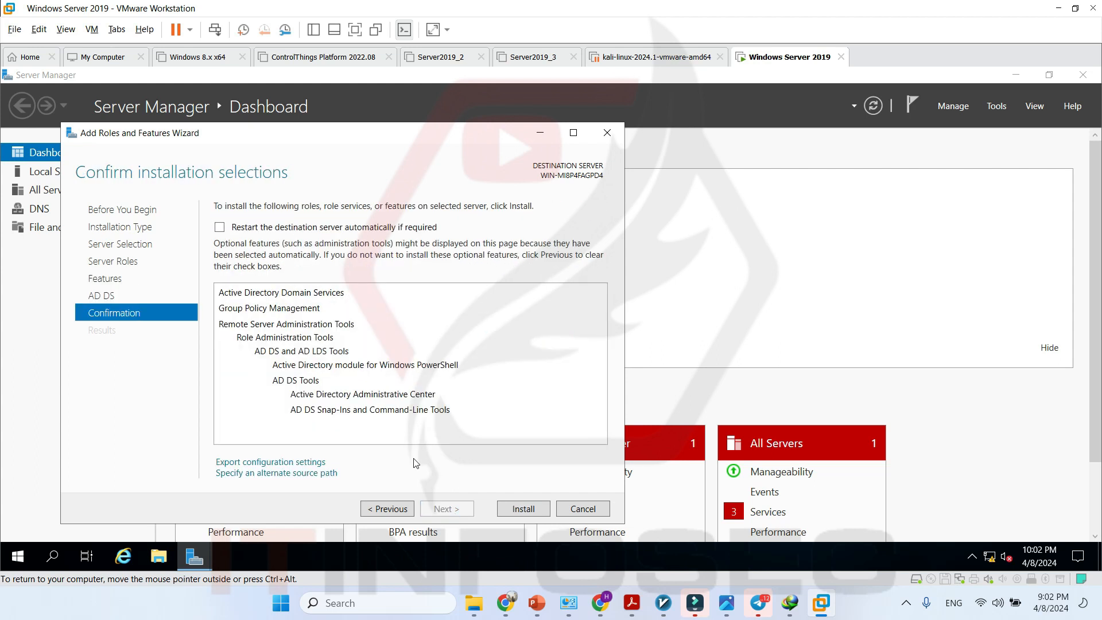
{"action": "left_click", "coordinate": [523, 509]}
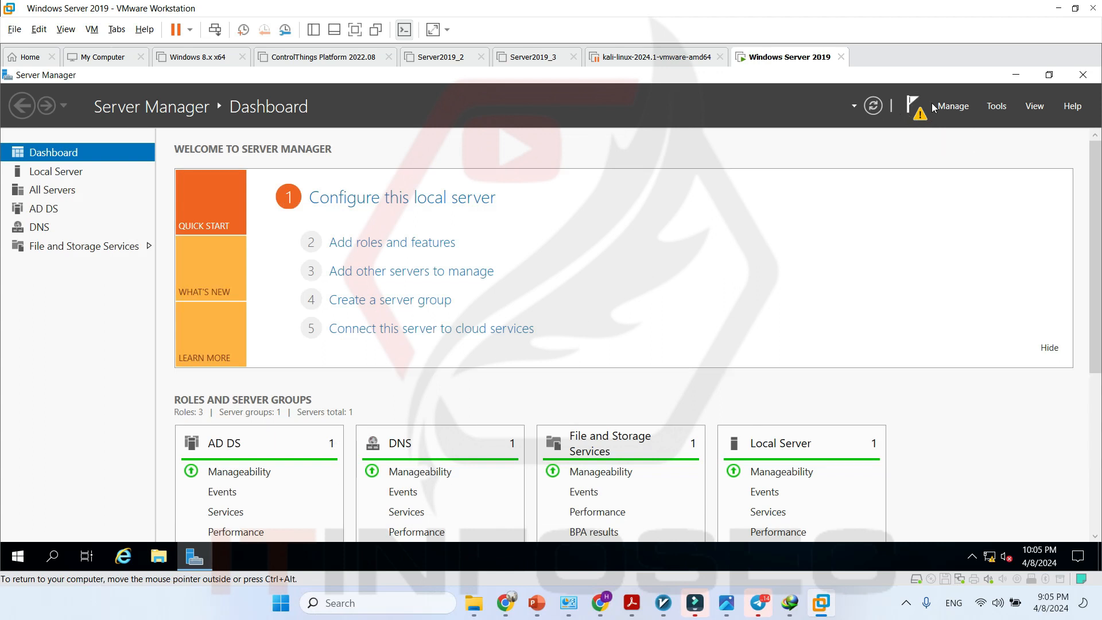
- Start promoting the server to a domain controller and add a new forest with the root domain name Test.local
{"action": "left_click", "coordinate": [920, 117]}
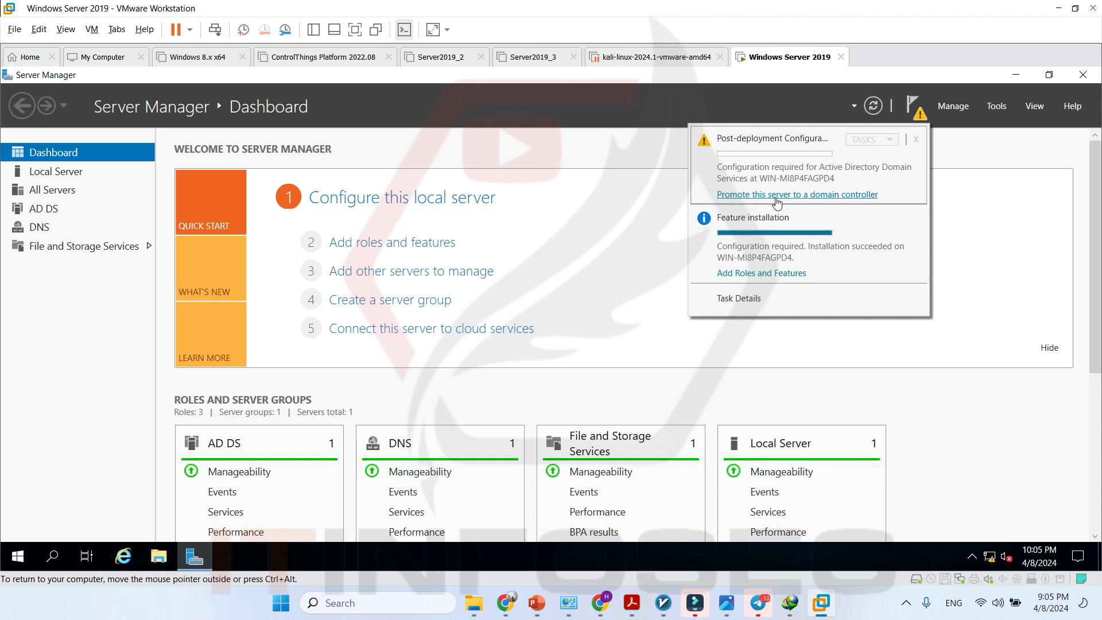
{"action": "left_click", "coordinate": [822, 195]}
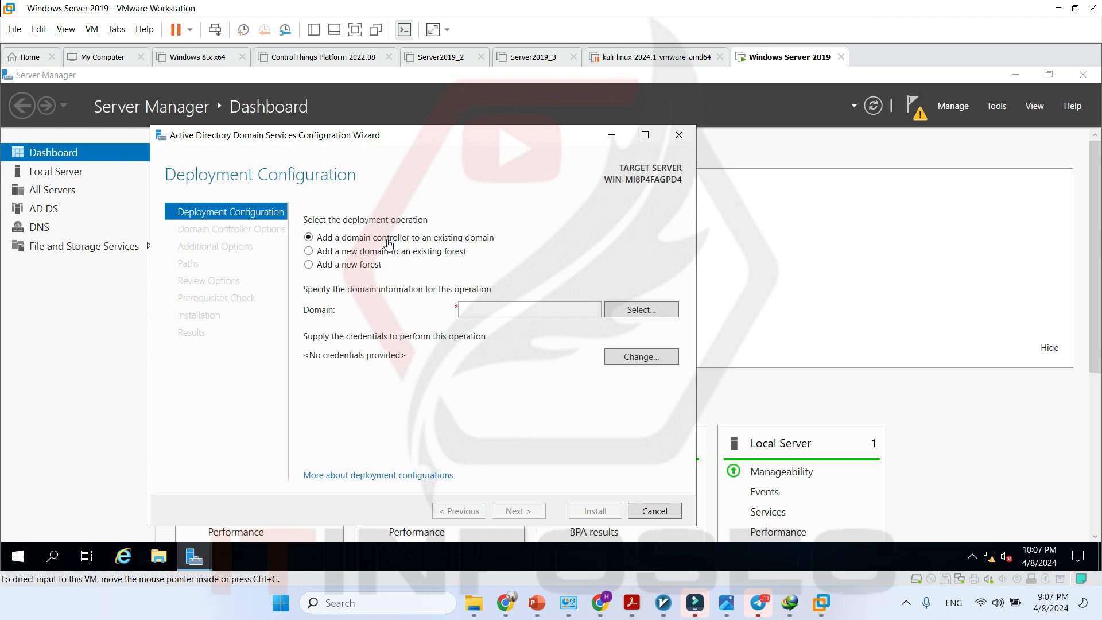
{"action": "left_click", "coordinate": [431, 253]}
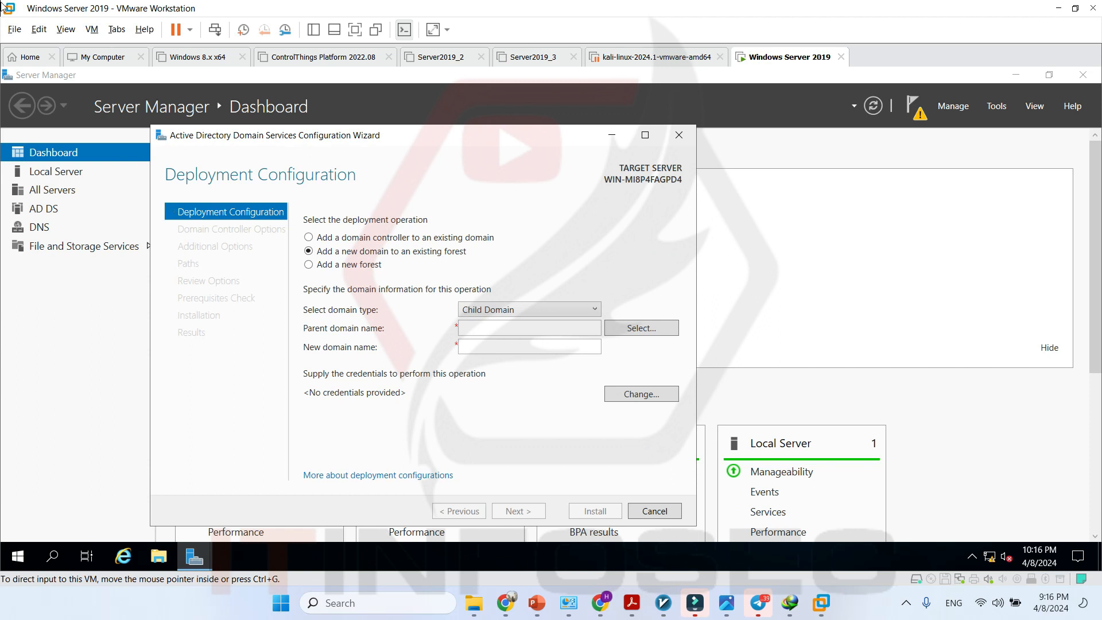
{"action": "left_click", "coordinate": [427, 257]}
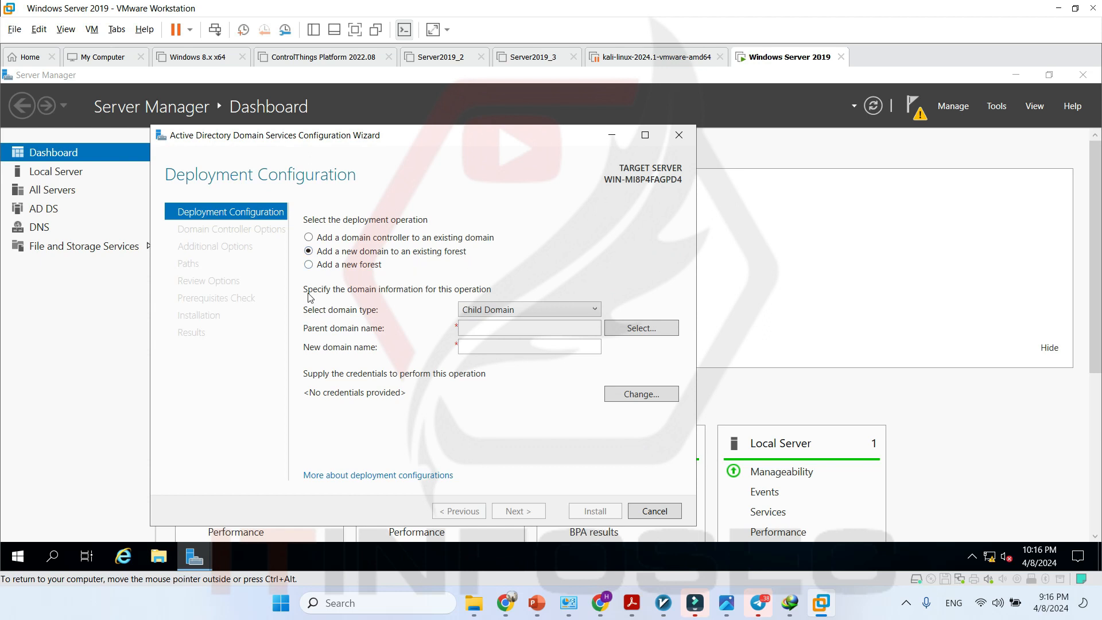
{"action": "left_click", "coordinate": [328, 266]}
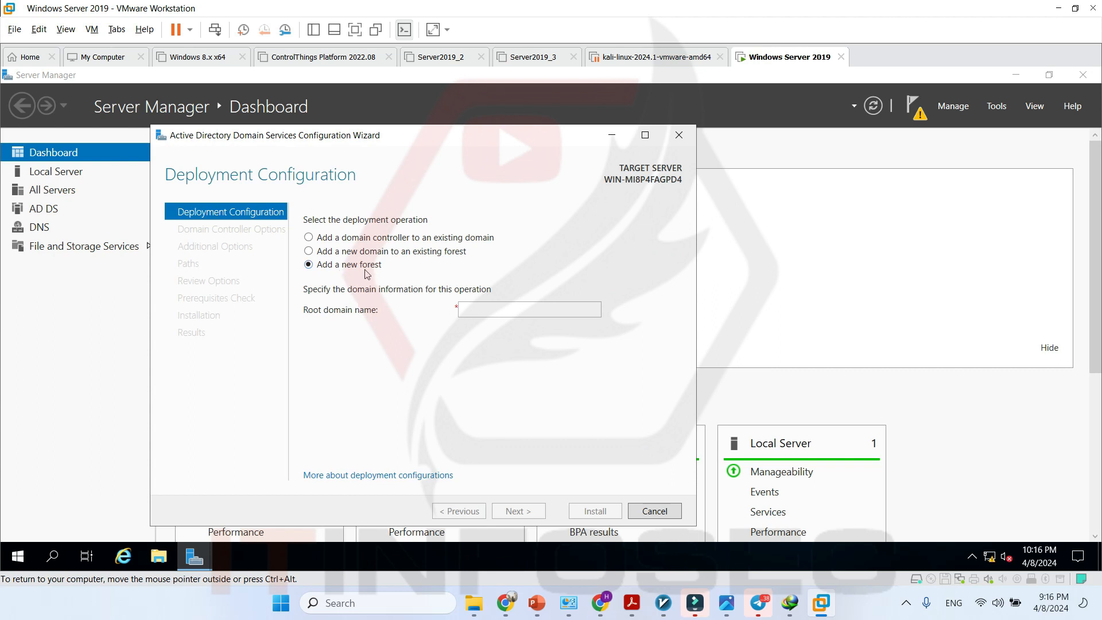
{"action": "left_click", "coordinate": [505, 310]}
{"action": "type", "text": "Test.local"}
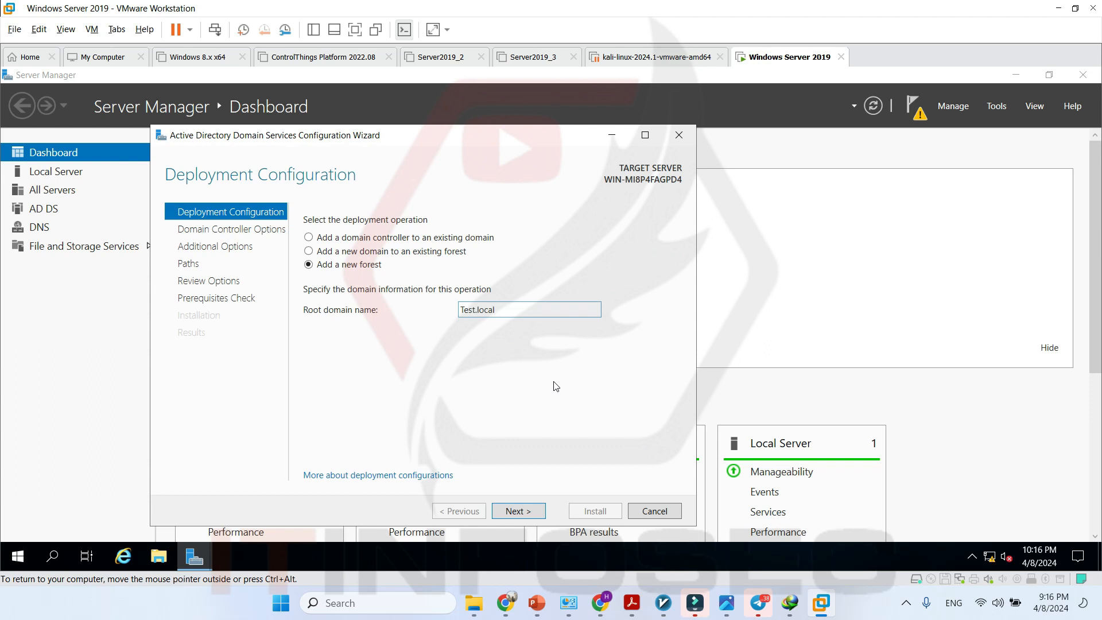
{"action": "left_click", "coordinate": [525, 512]}
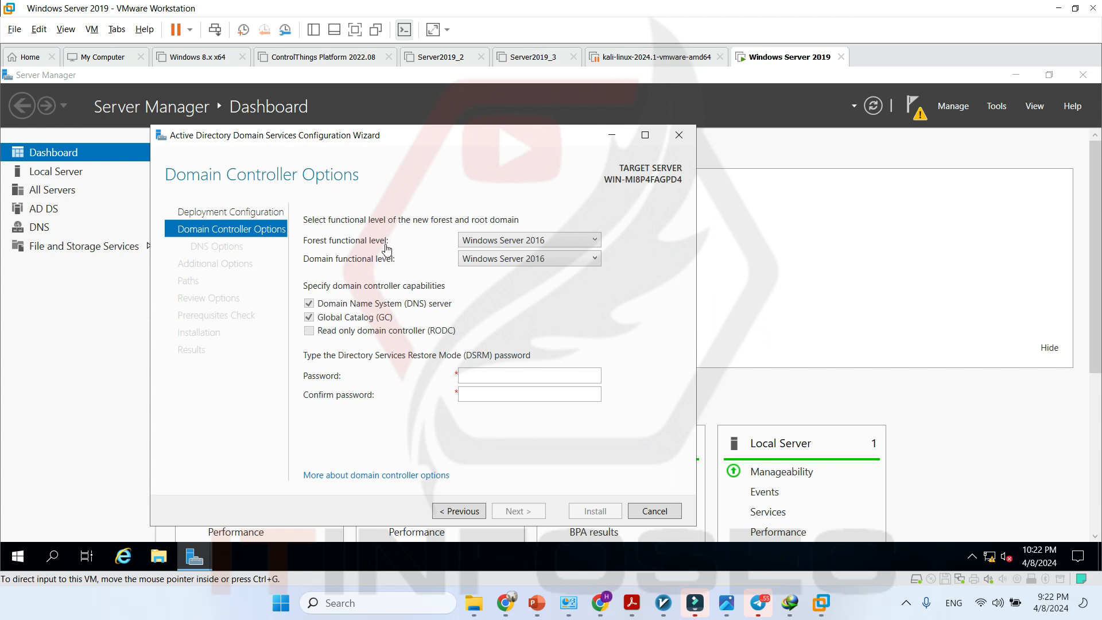
- Review the available forest functional levels and choose Windows Server 2016 for the new forest
{"action": "left_click", "coordinate": [549, 243]}
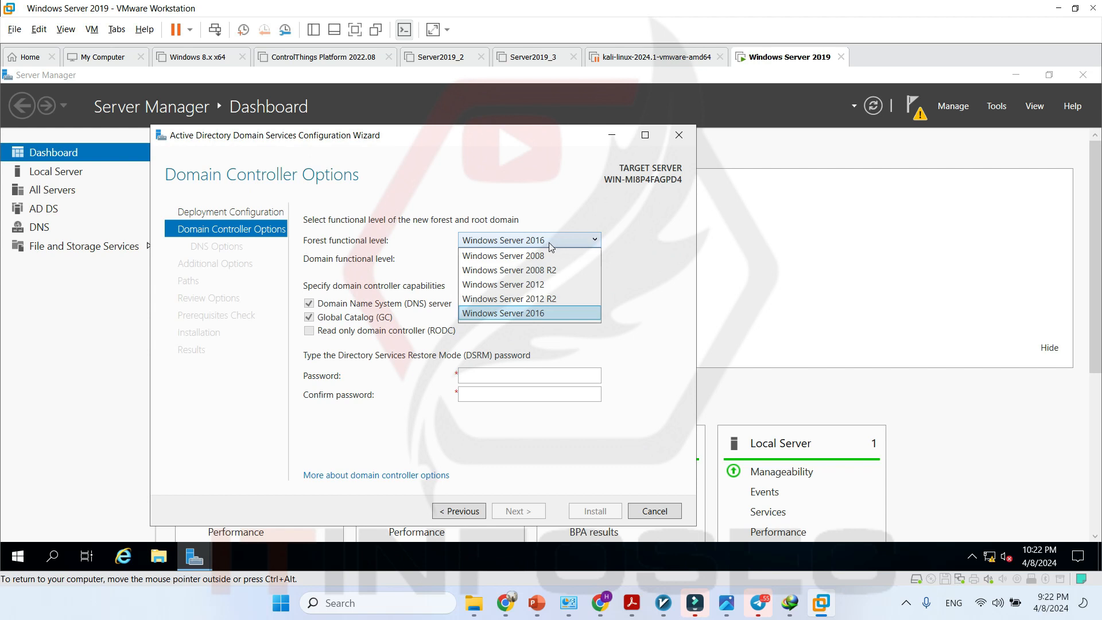
{"action": "left_click", "coordinate": [549, 243]}
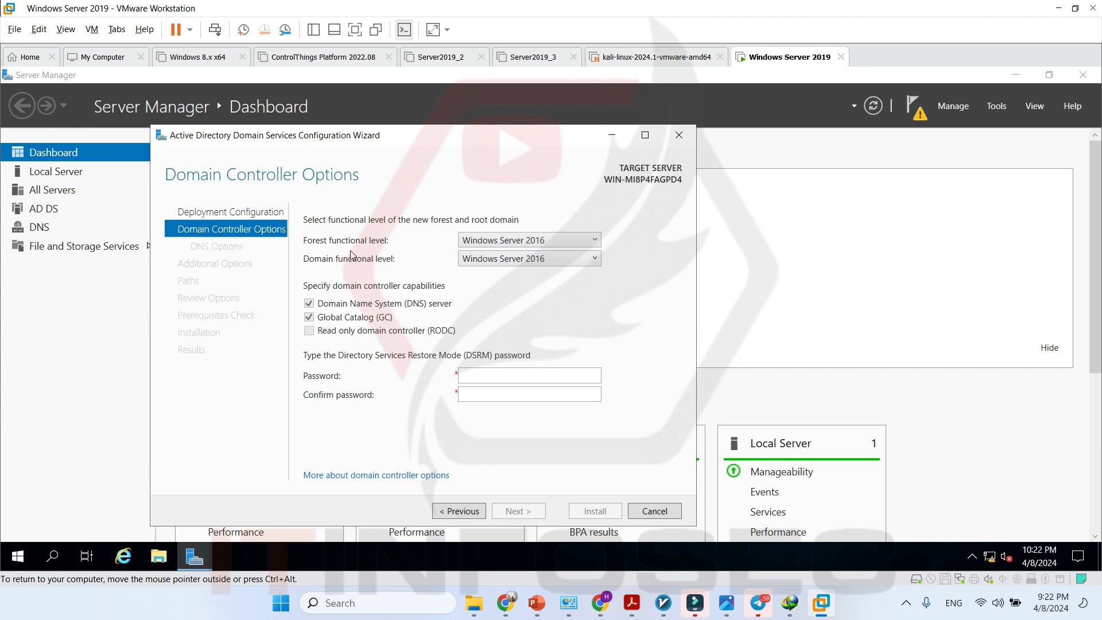
{"action": "left_click", "coordinate": [554, 244]}
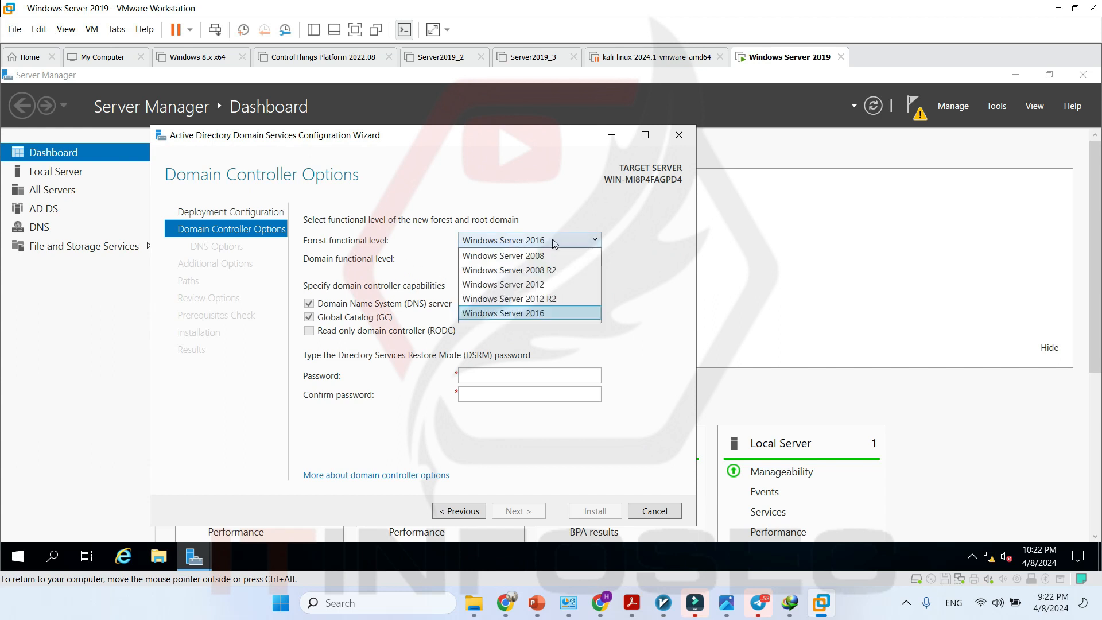
{"action": "left_click", "coordinate": [553, 319]}
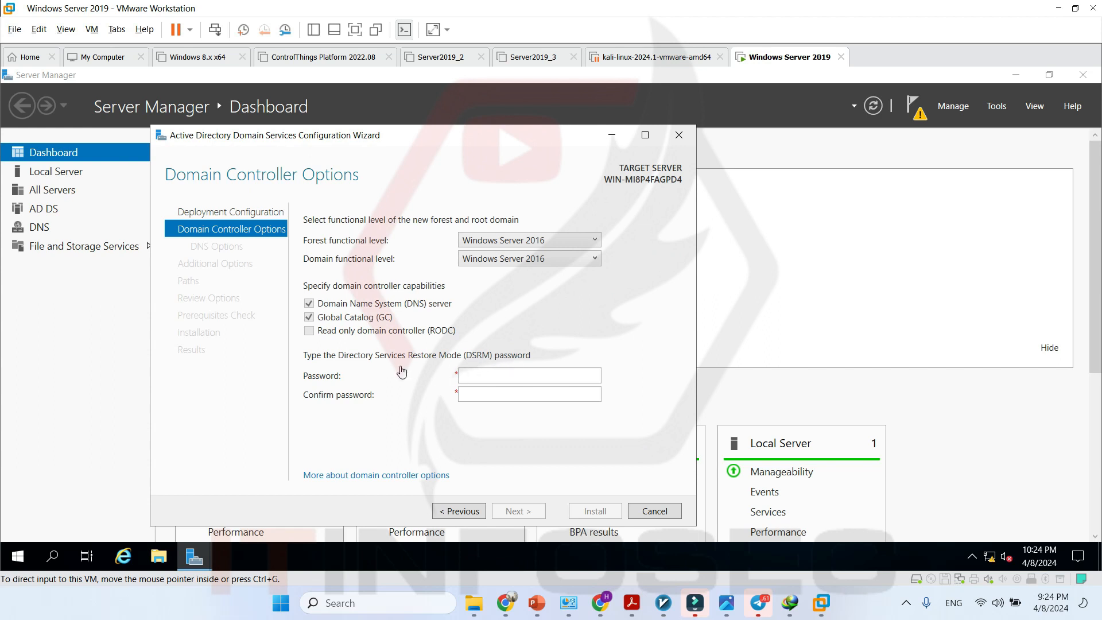
- Enter and confirm the Directory Services Restore Mode (DSRM) password for the domain controller
{"action": "left_click", "coordinate": [516, 377]}
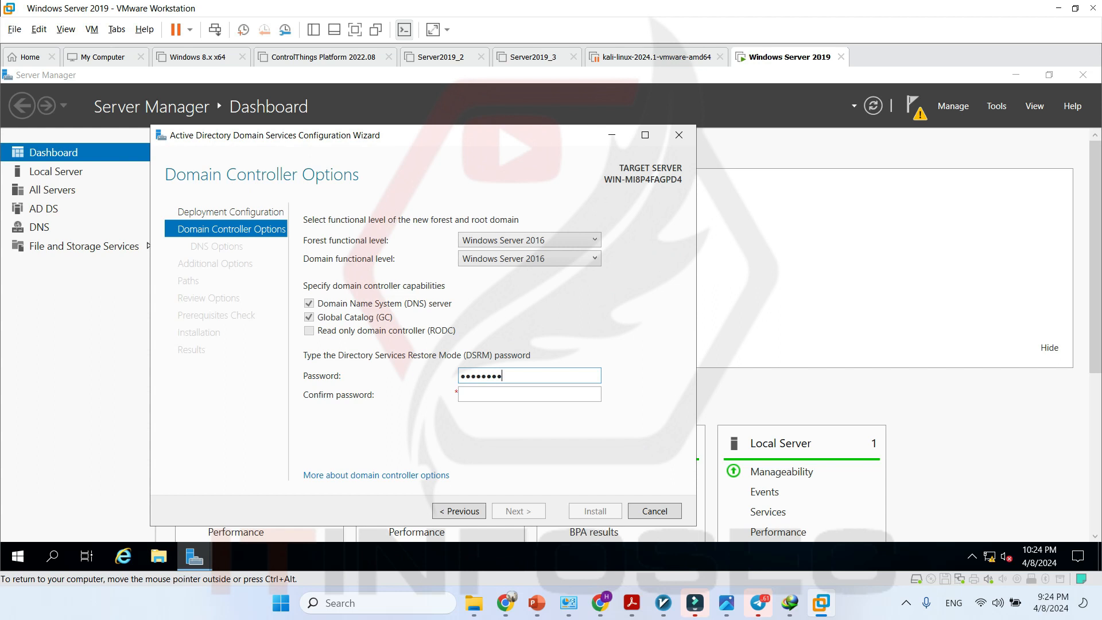
{"action": "type", "text": "1"}
{"action": "key", "text": "Tab"}
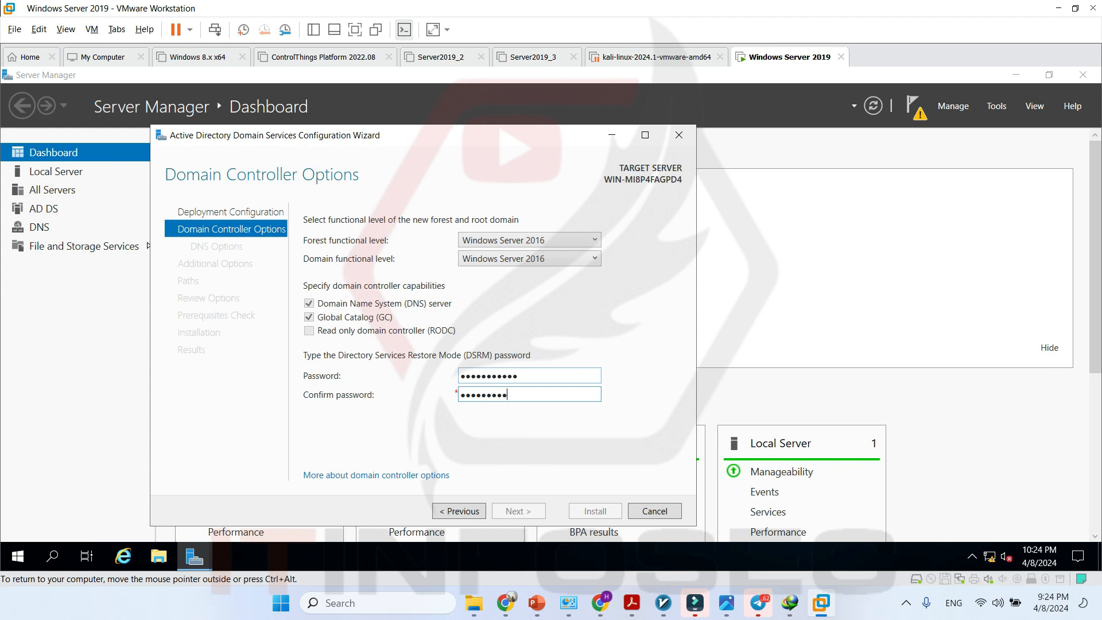
{"action": "type", "text": "1"}
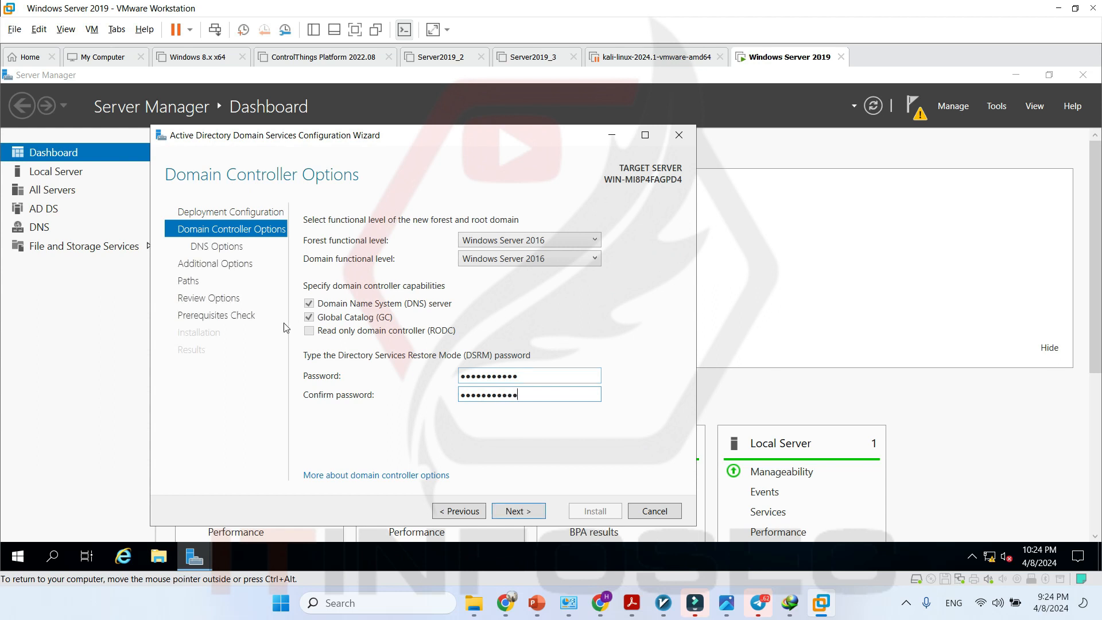
- Keep the NetBIOS domain name TEST and the default database, log files and SYSVOL folders for the new domain
{"action": "left_click", "coordinate": [521, 515]}
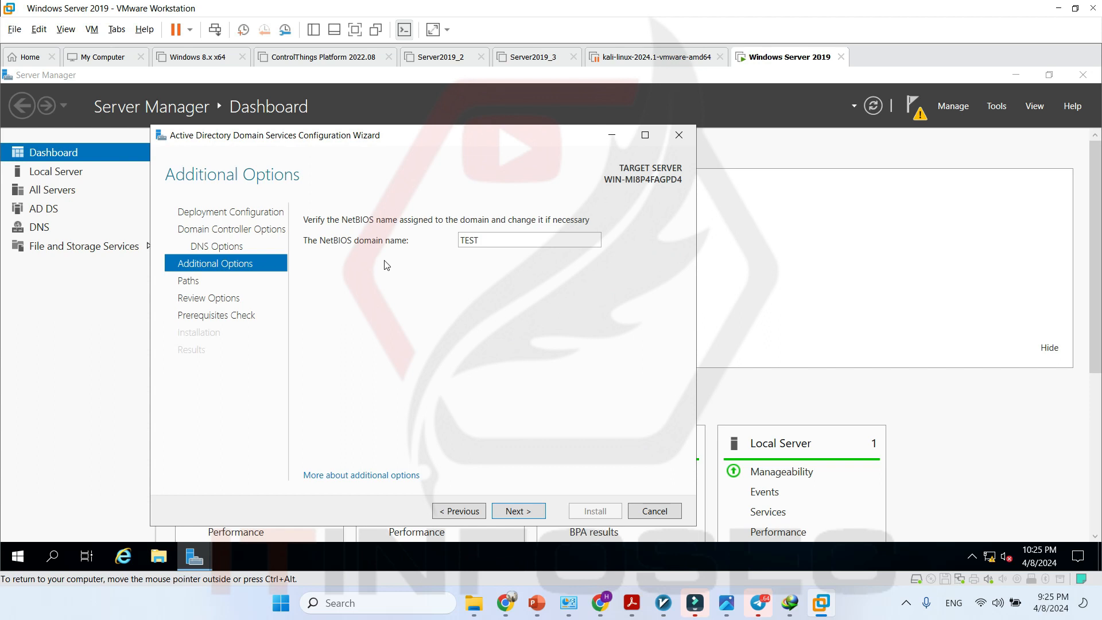
{"action": "left_click", "coordinate": [519, 511]}
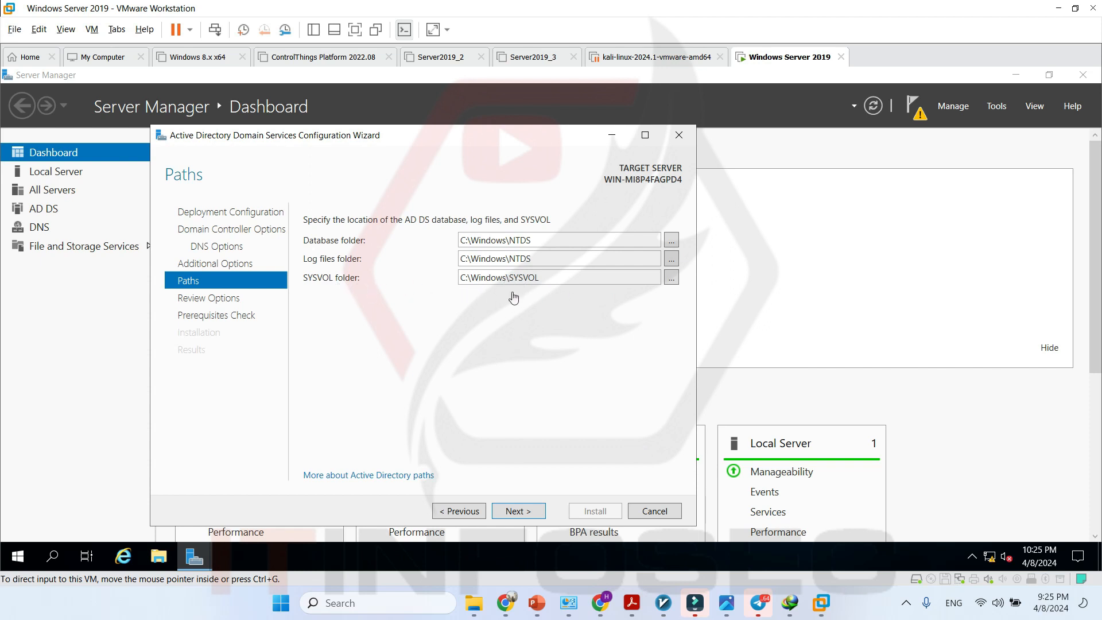
{"action": "left_click", "coordinate": [530, 513]}
{"action": "left_click", "coordinate": [528, 512]}
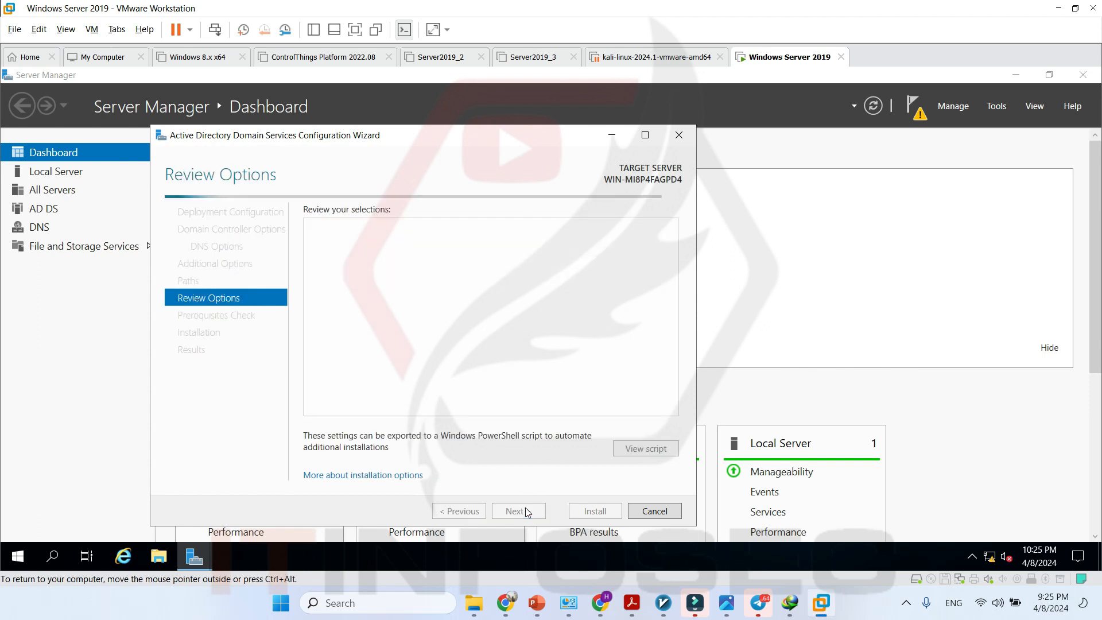
- Run the prerequisites check on the reviewed deployment selections, and cancel the domain controller configuration wizard
{"action": "key", "text": "ctrl+alt"}
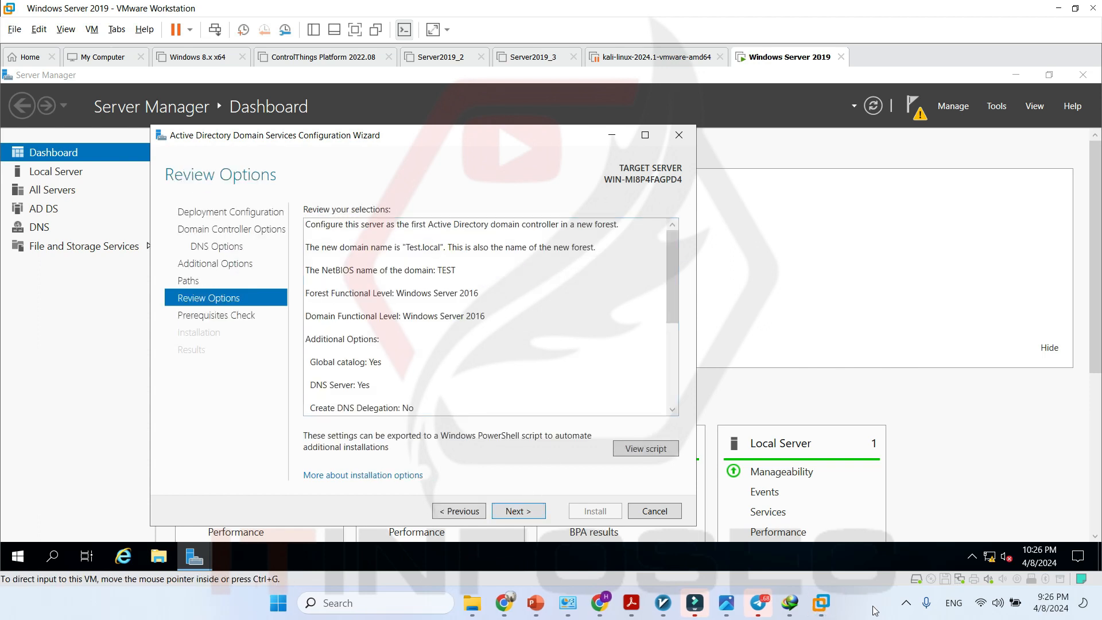
{"action": "left_click", "coordinate": [531, 178]}
{"action": "scroll", "coordinate": [485, 316], "scroll_direction": "down", "scroll_amount": 2}
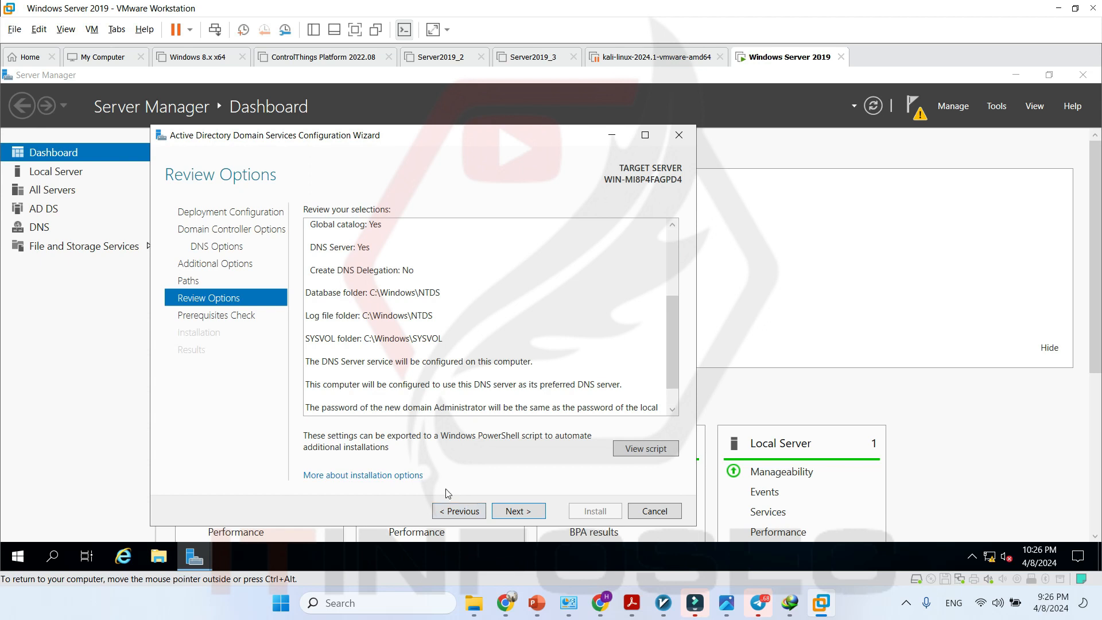
{"action": "left_click", "coordinate": [518, 512]}
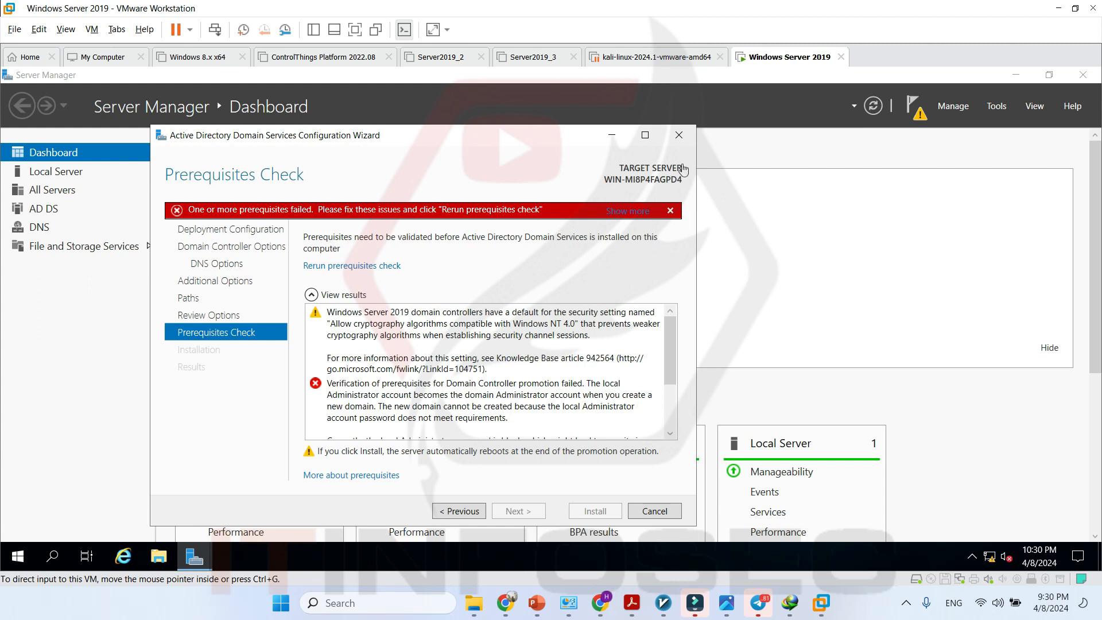
{"action": "left_click", "coordinate": [677, 133]}
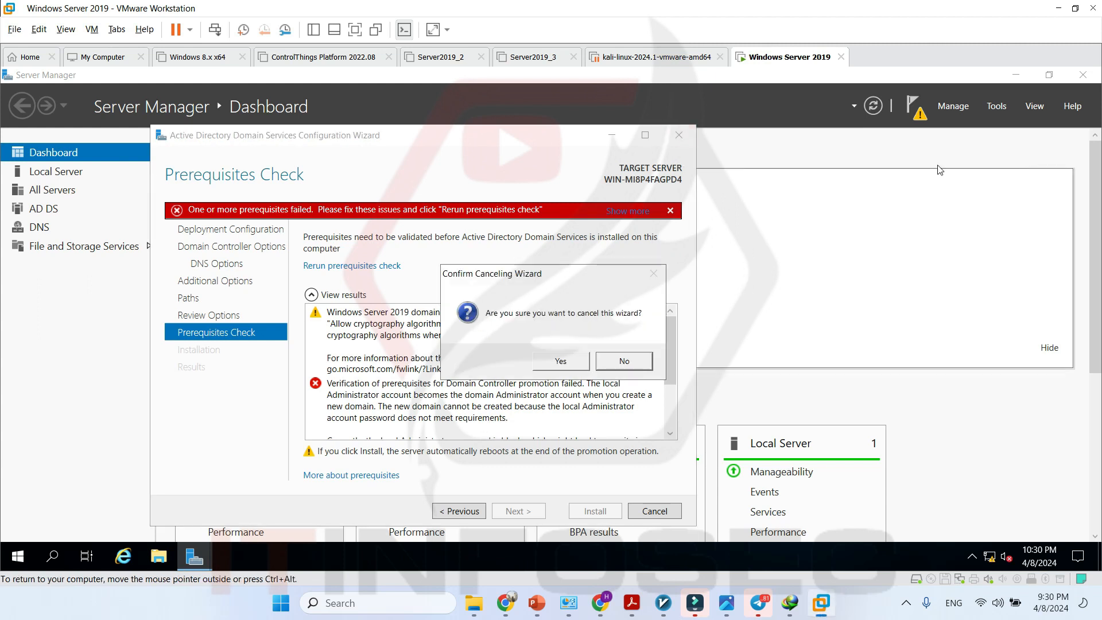
{"action": "left_click", "coordinate": [575, 366]}
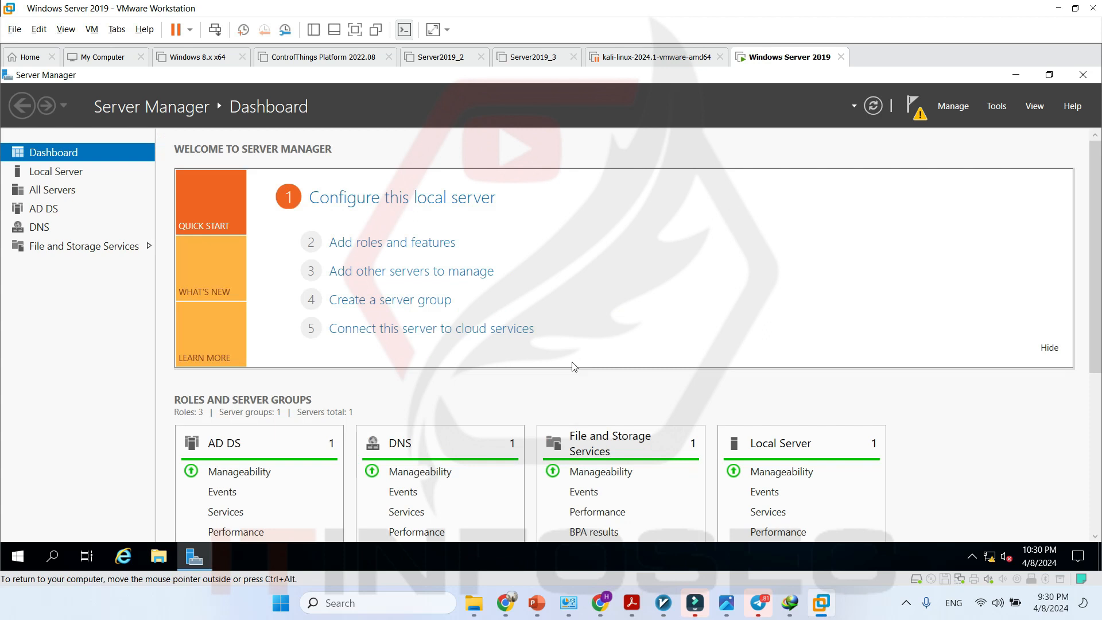
- Open Computer Management from Server Manager and display the server's local user accounts
{"action": "left_click", "coordinate": [994, 106]}
{"action": "left_click", "coordinate": [990, 110]}
{"action": "left_click", "coordinate": [153, 556]}
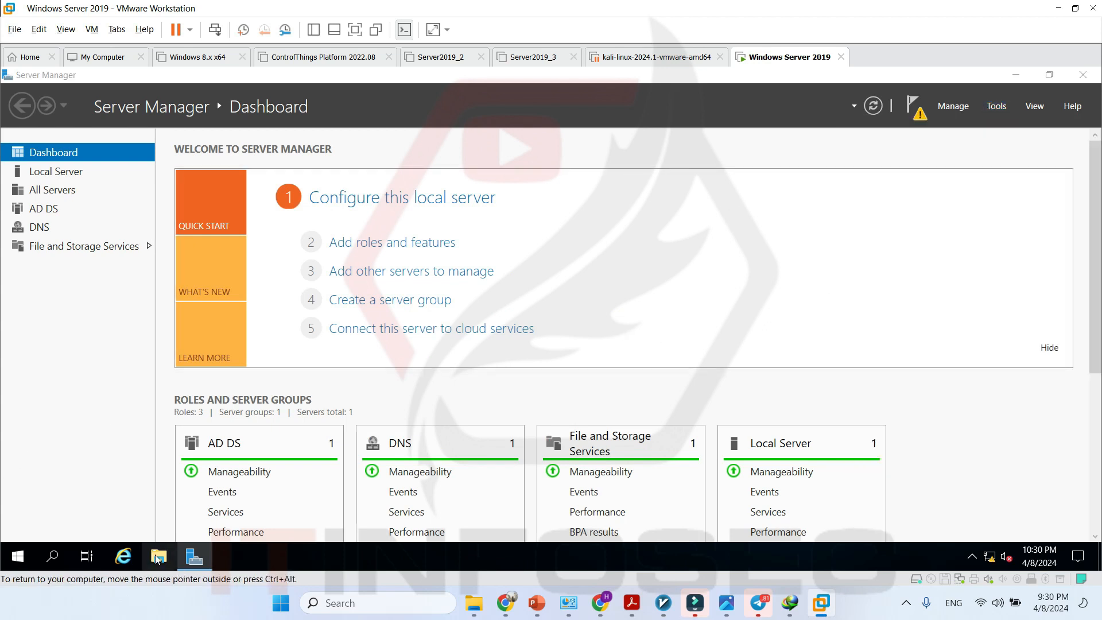
{"action": "left_click", "coordinate": [117, 260]}
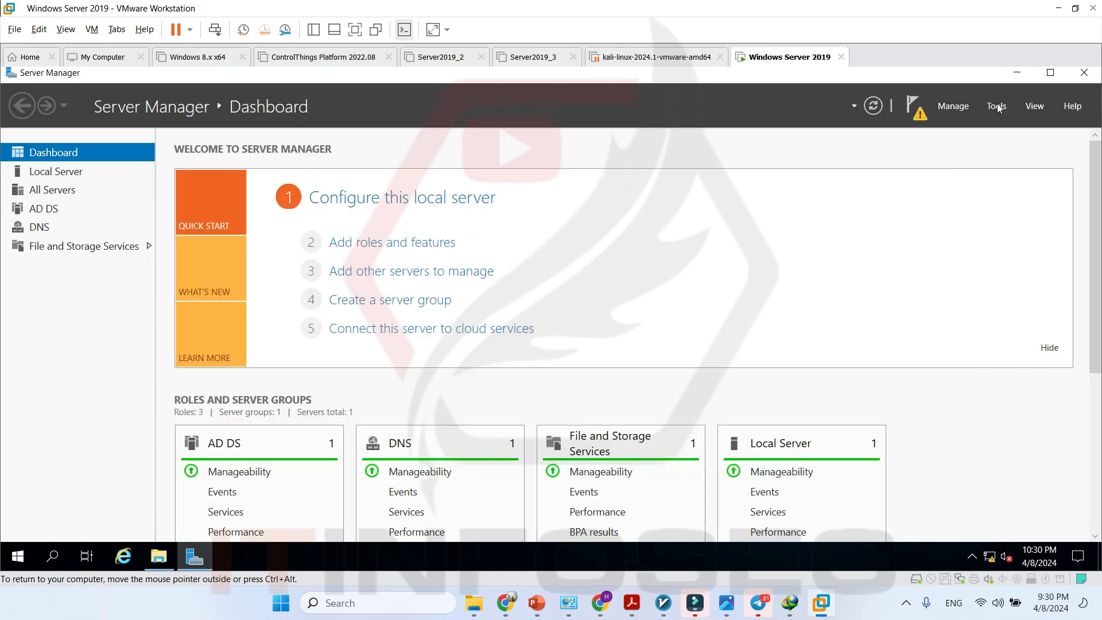
{"action": "left_click", "coordinate": [998, 107]}
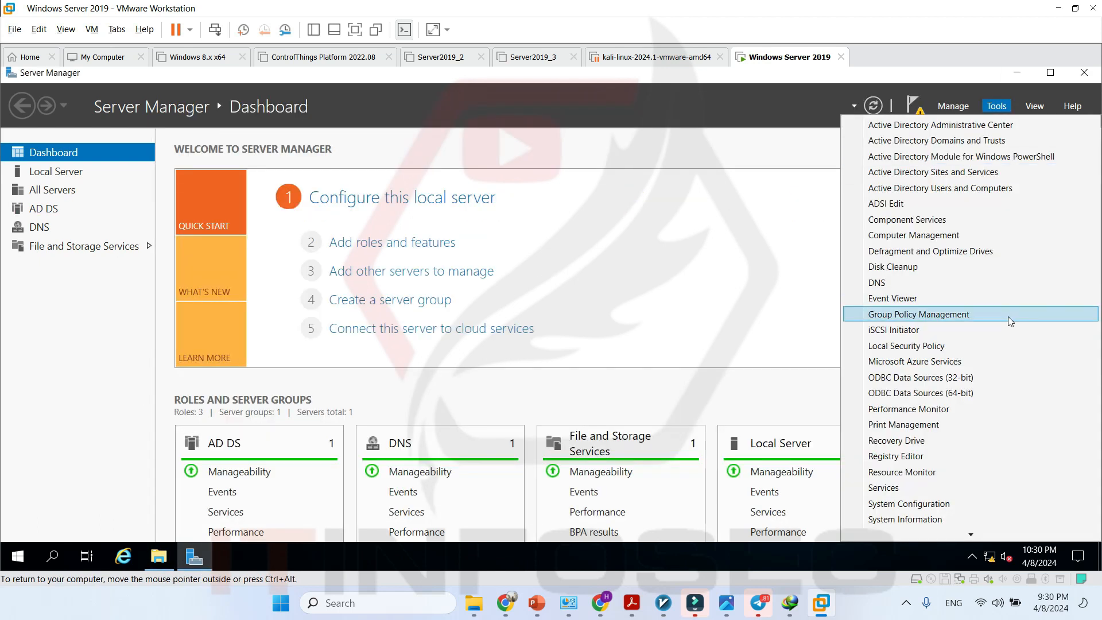
{"action": "left_click", "coordinate": [977, 235]}
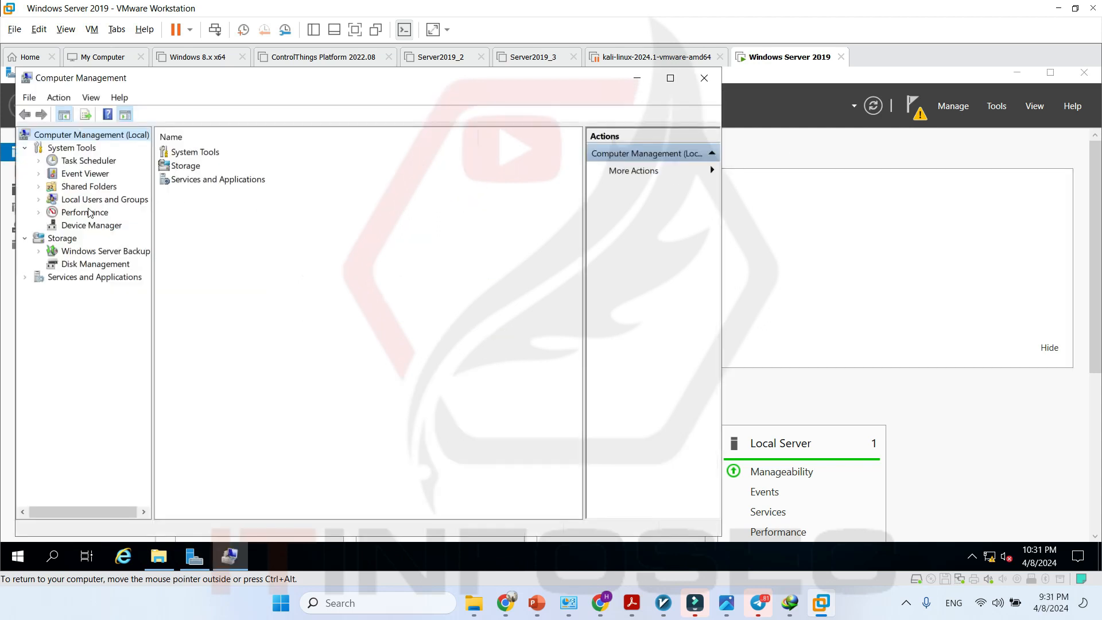
{"action": "double_click", "coordinate": [92, 200]}
{"action": "left_click", "coordinate": [90, 214]}
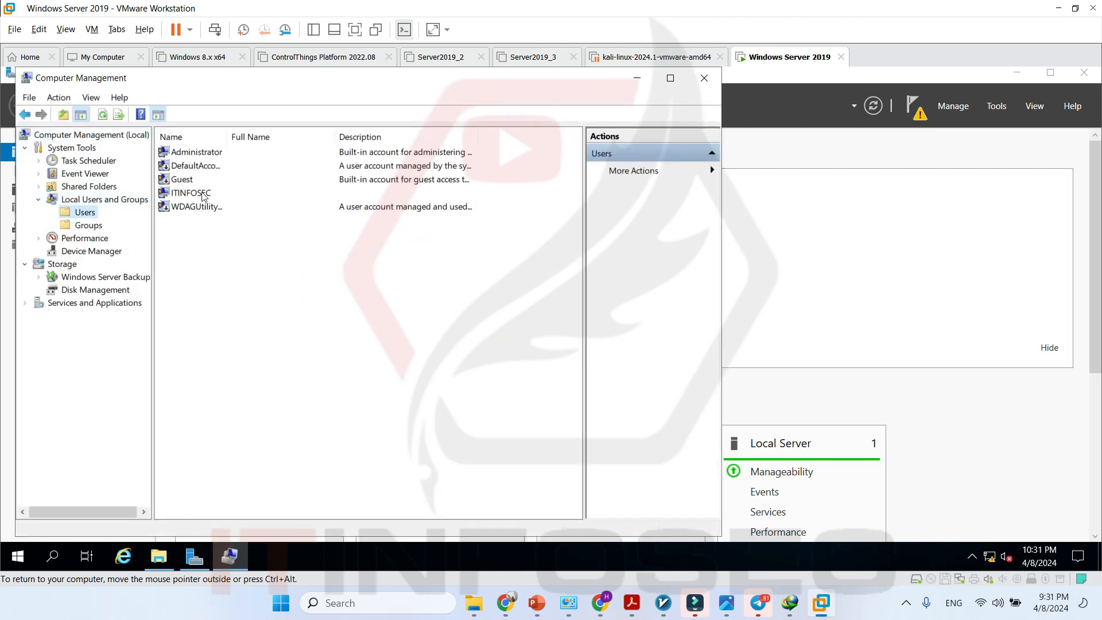
- Set and confirm a new password for the local Administrator account, and close Computer Management
{"action": "right_click", "coordinate": [195, 156]}
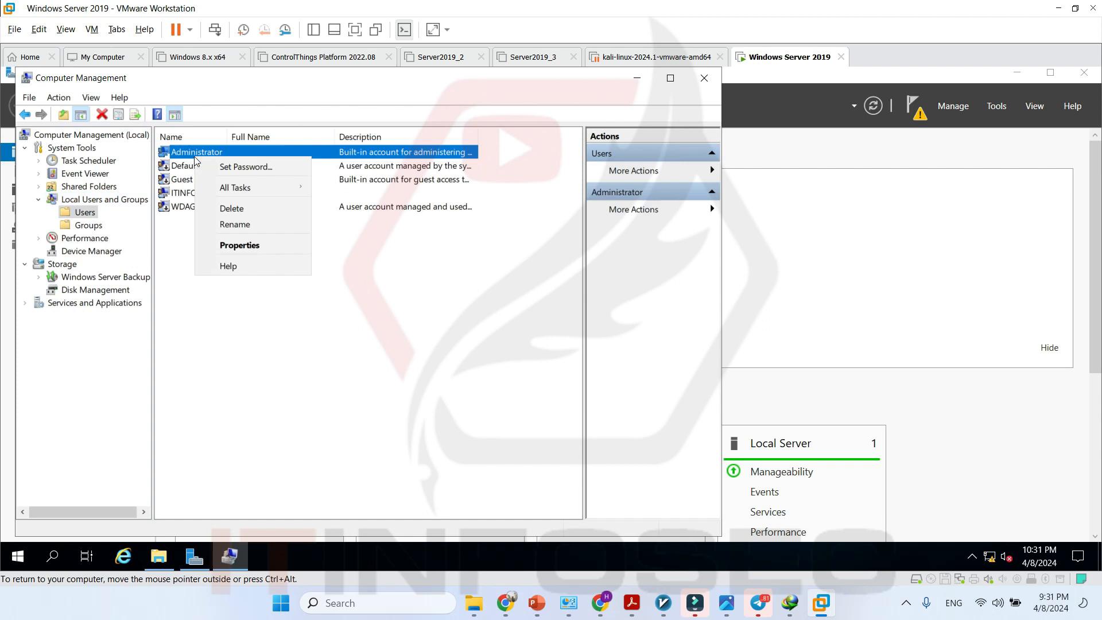
{"action": "left_click", "coordinate": [271, 168]}
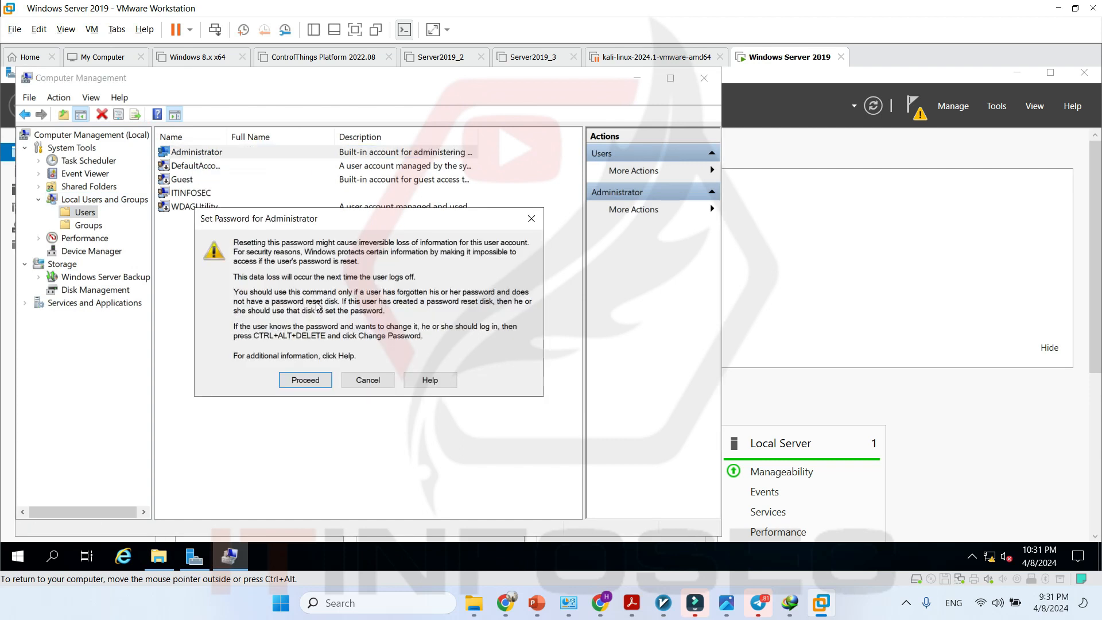
{"action": "left_click", "coordinate": [318, 382]}
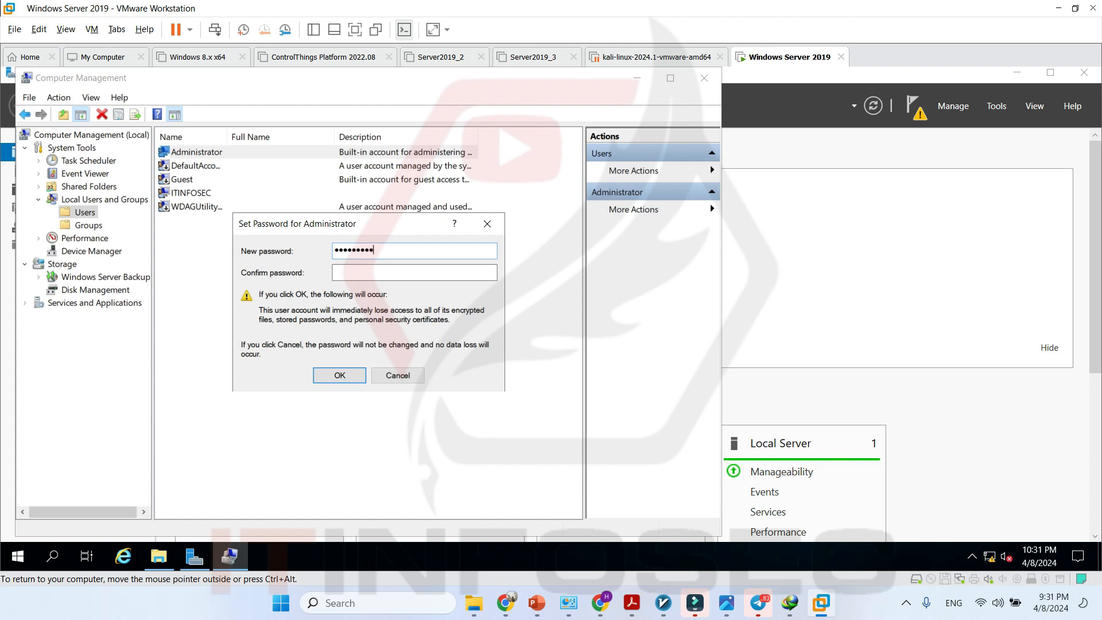
{"action": "key", "text": "Tab"}
{"action": "key", "text": "ctrl+v"}
{"action": "key", "text": "Return"}
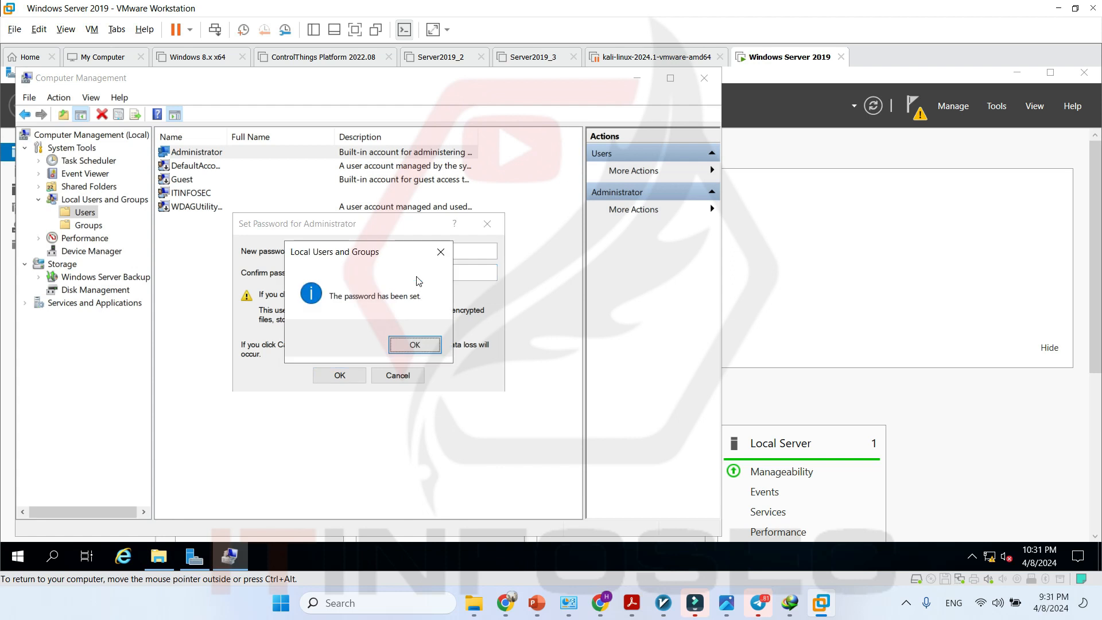
{"action": "key", "text": "Return"}
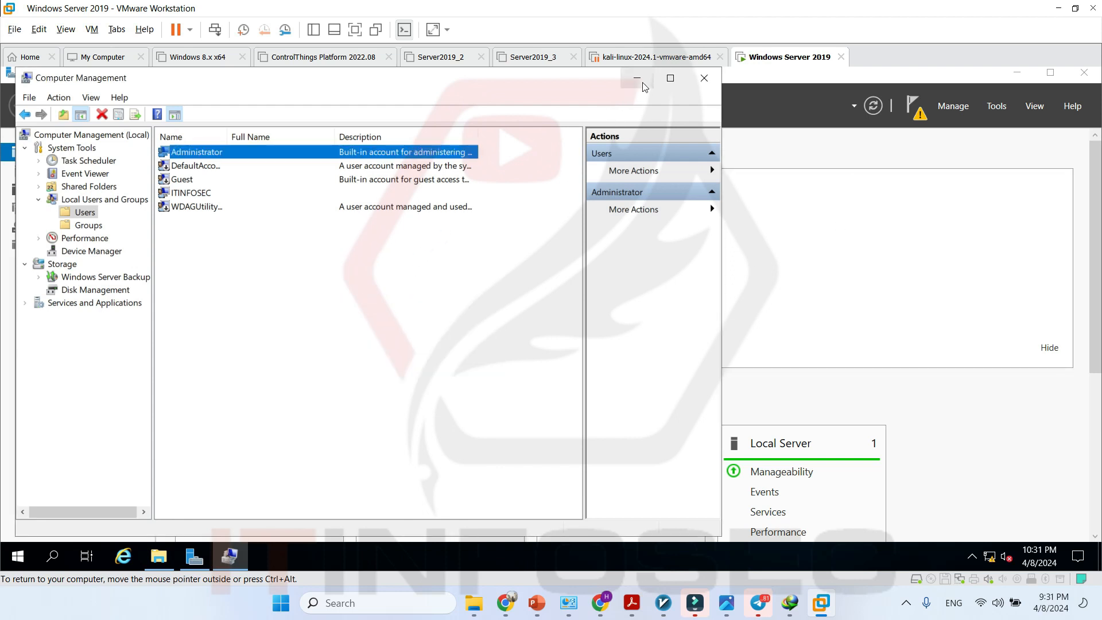
{"action": "left_click", "coordinate": [704, 78]}
- Restart the promotion of this server to a domain controller and add a new forest with root domain name Test.local
{"action": "left_click", "coordinate": [917, 120]}
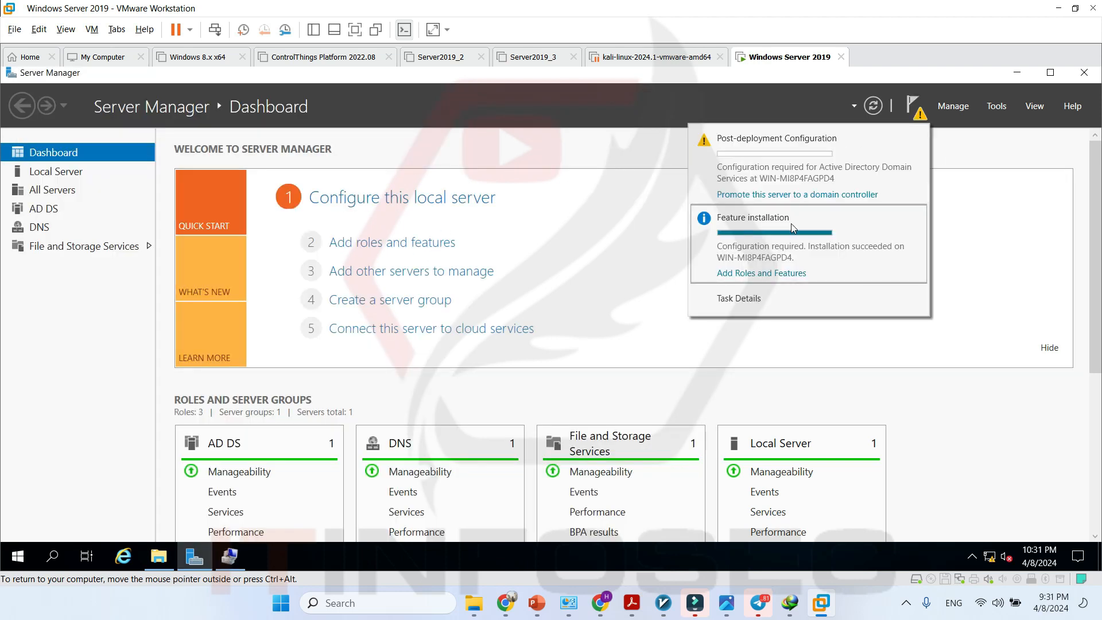
{"action": "left_click", "coordinate": [752, 195]}
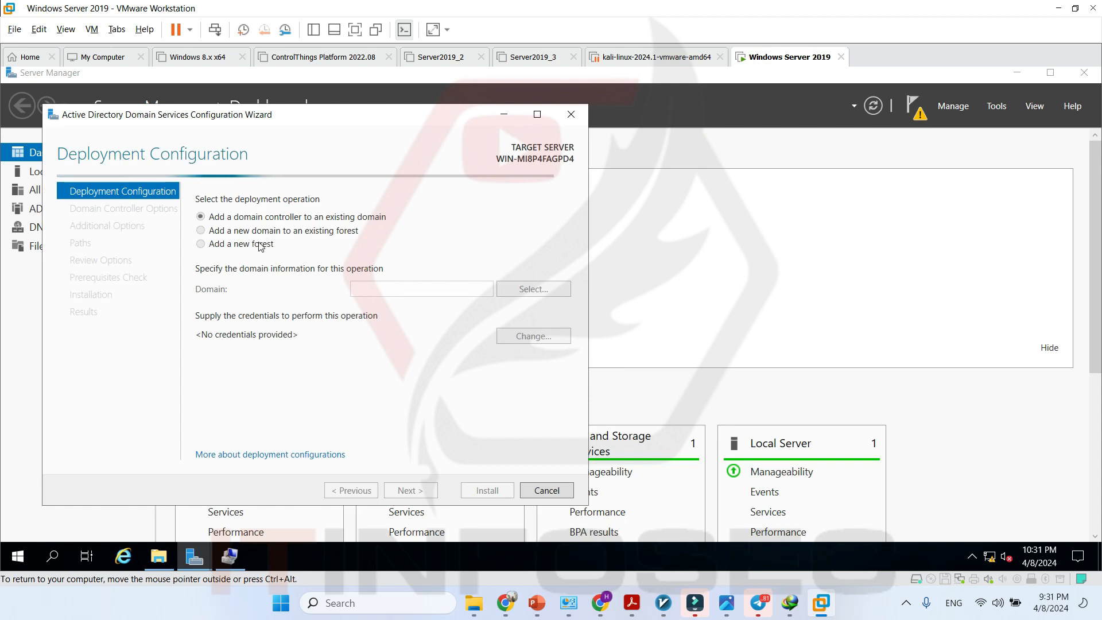
{"action": "left_click", "coordinate": [201, 244]}
{"action": "left_click", "coordinate": [416, 294]}
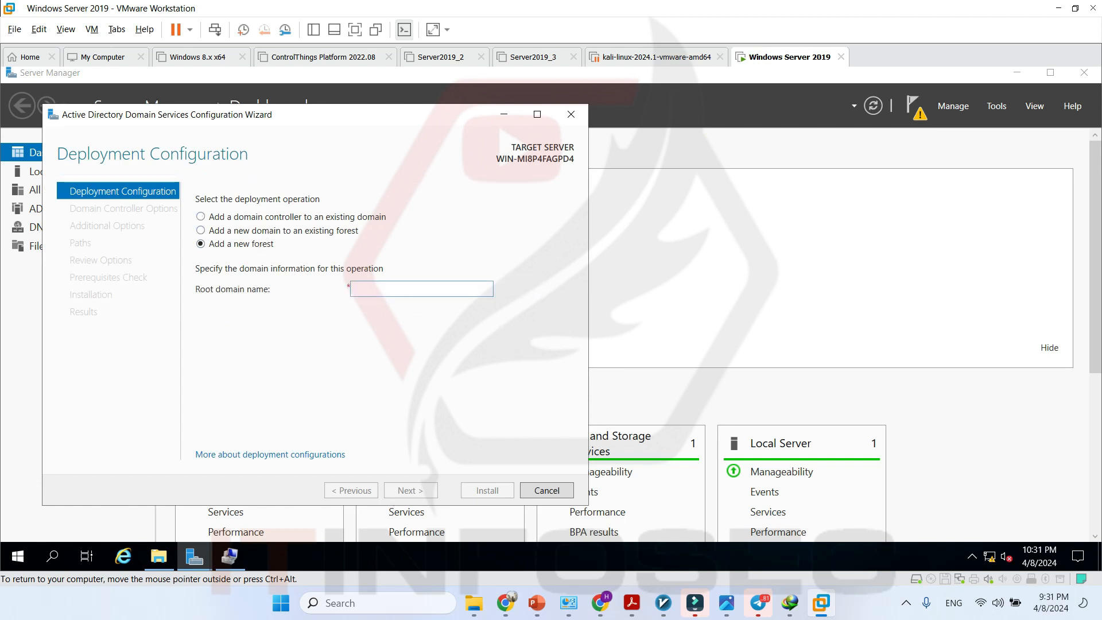
{"action": "type", "text": "Test.local"}
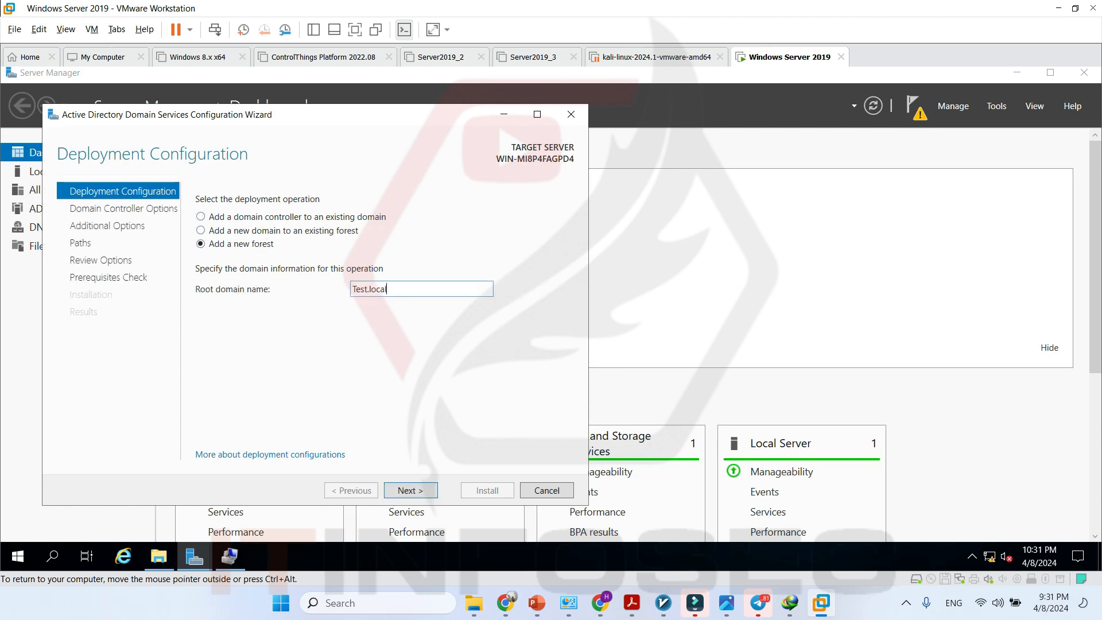
{"action": "left_click", "coordinate": [422, 490]}
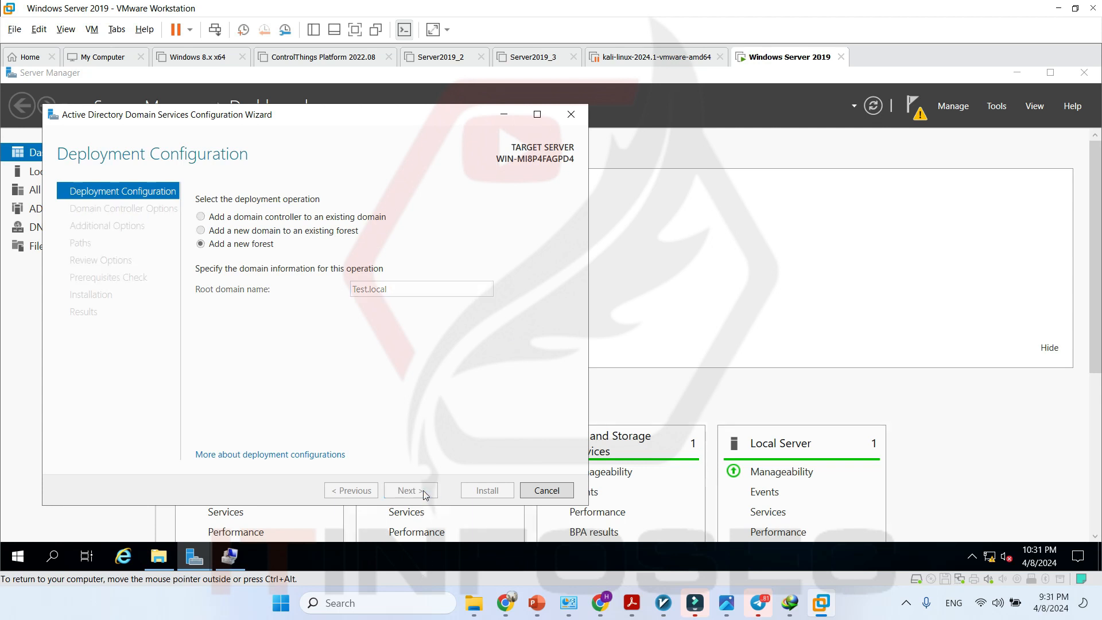
- Enter and confirm the Directory Services Restore Mode (DSRM) password, keeping the default functional levels and capabilities
{"action": "left_click", "coordinate": [399, 356]}
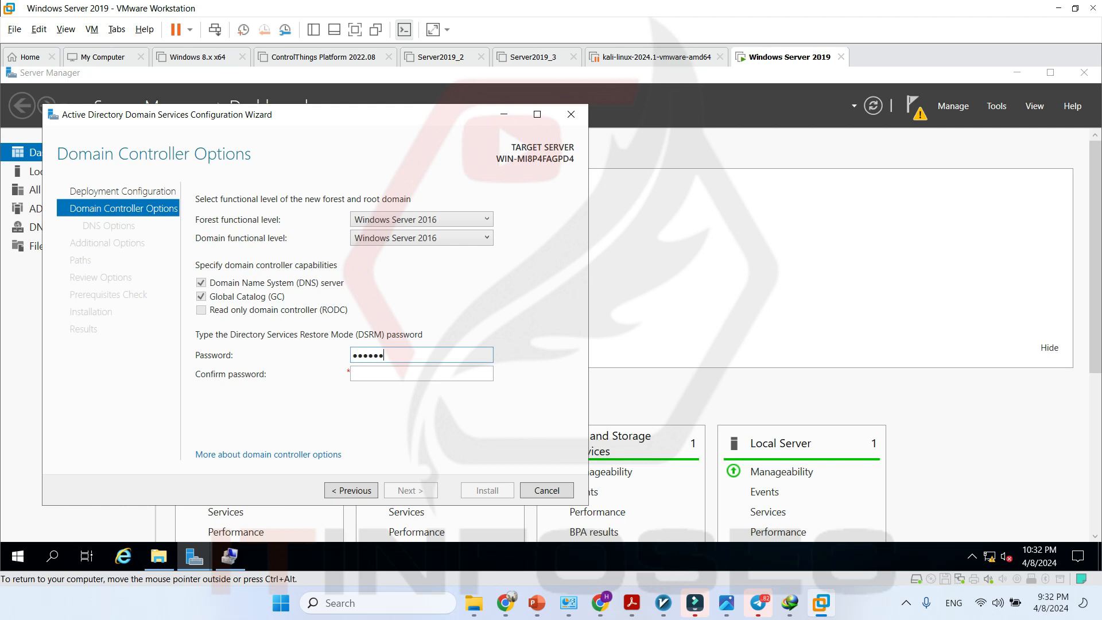
{"action": "type", "text": "•••••••••••"}
{"action": "key", "text": "Tab"}
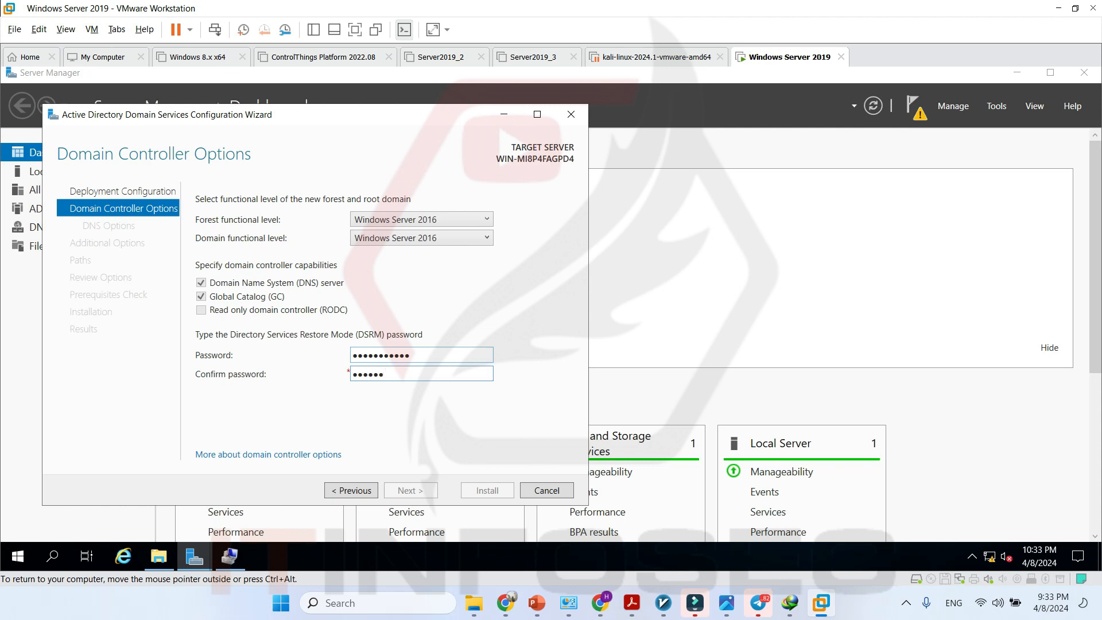
{"action": "type", "text": "•"}
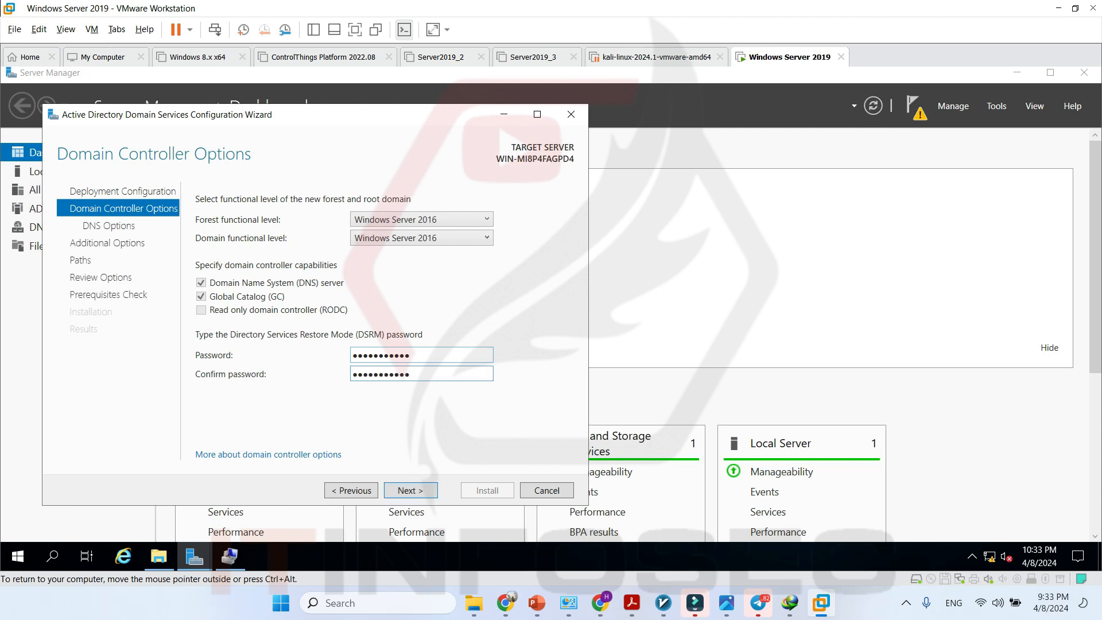
{"action": "left_click", "coordinate": [420, 490]}
- Skip DNS delegation, keeping the NetBIOS domain name TEST and the default AD DS database, log files and SYSVOL folders
{"action": "left_click", "coordinate": [421, 490]}
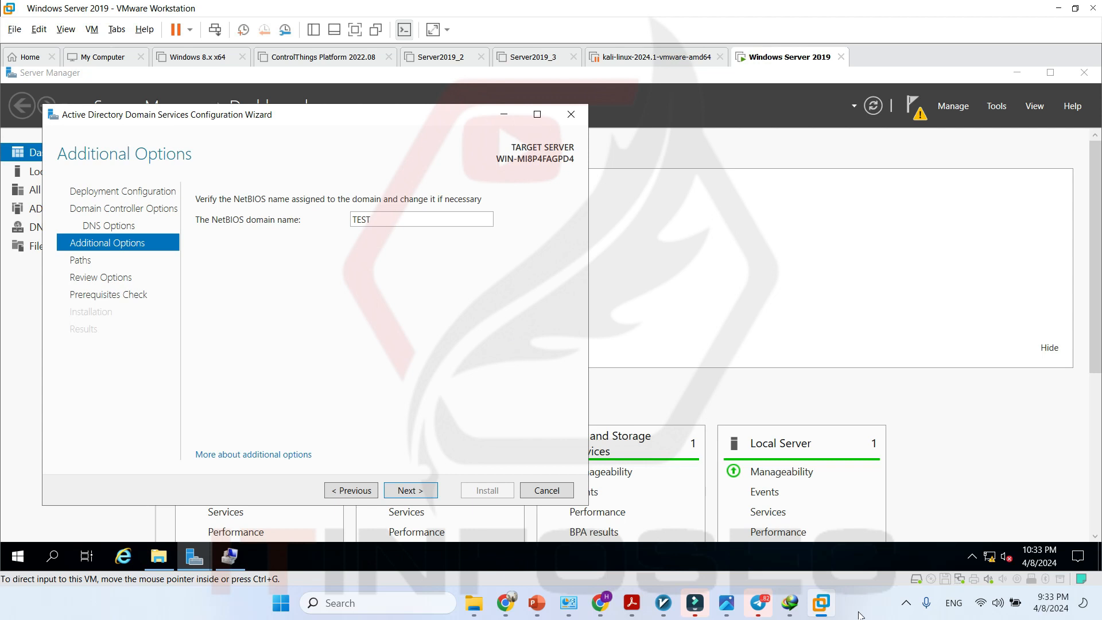
{"action": "left_click", "coordinate": [408, 491]}
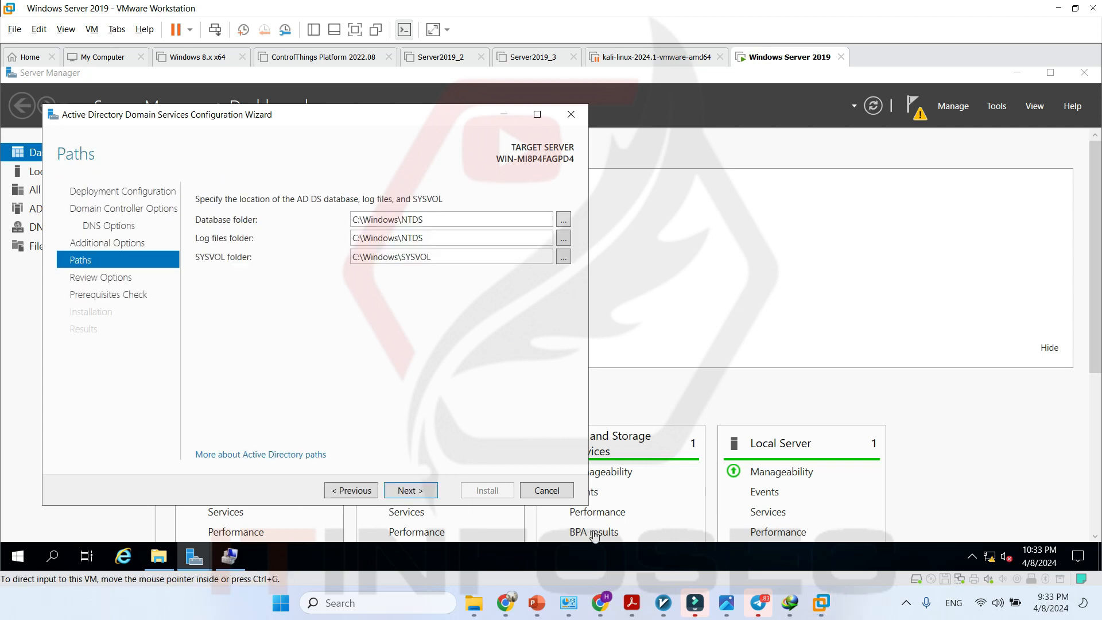
{"action": "left_click", "coordinate": [409, 490]}
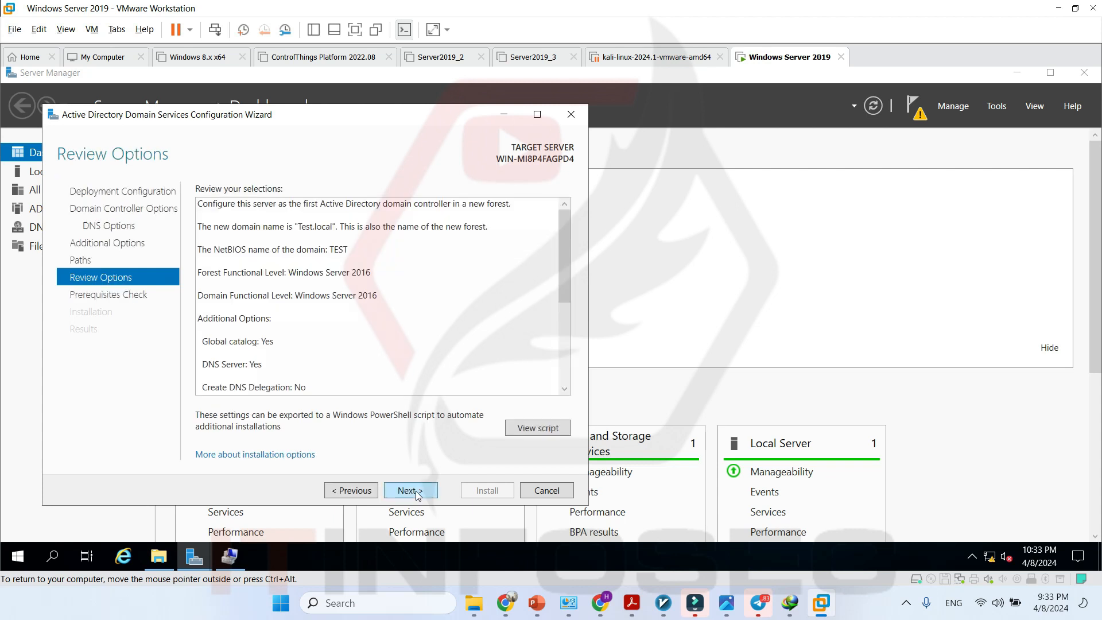
- Run the prerequisites check, read through its results and start the domain controller installation
{"action": "left_click", "coordinate": [410, 491]}
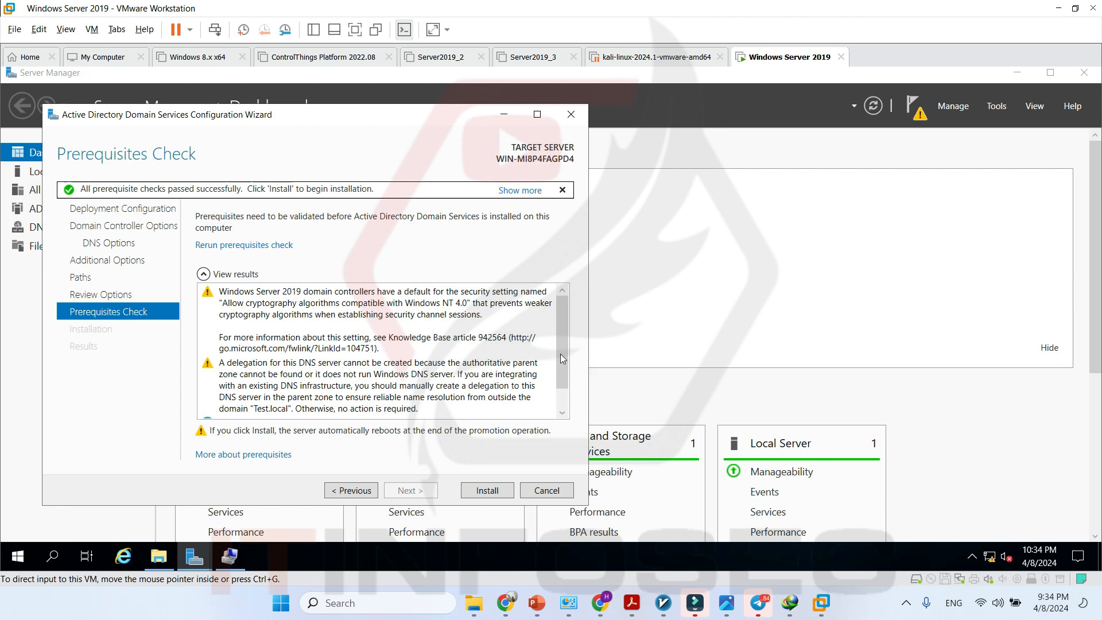
{"action": "scroll", "coordinate": [563, 407], "scroll_direction": "down", "scroll_amount": 2}
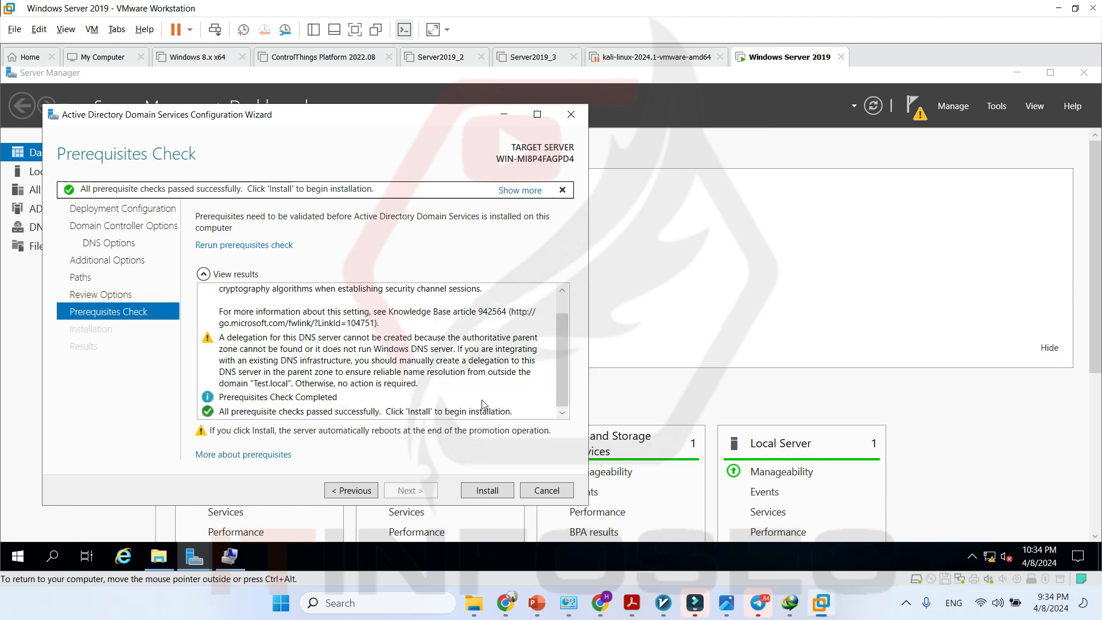
{"action": "left_click", "coordinate": [487, 491]}
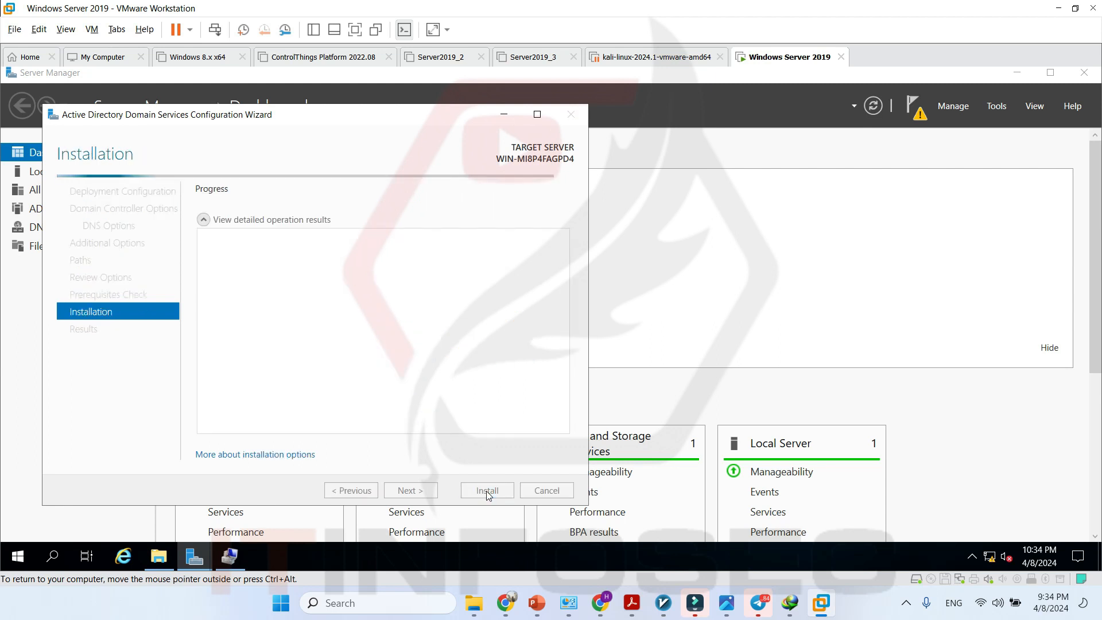